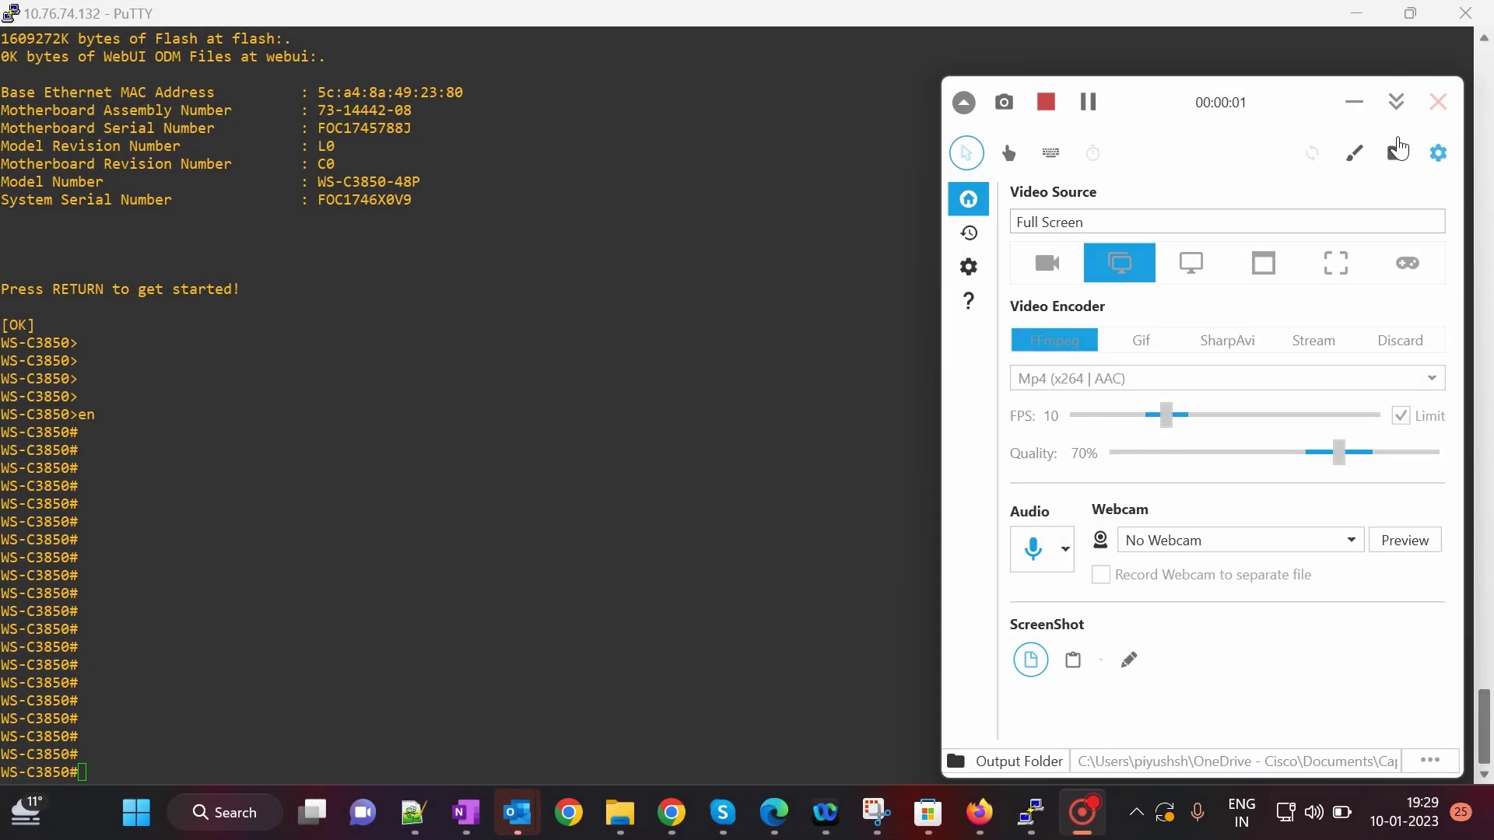
# Run sh ver to show the WS-C3850-48P running IOS-XE 16.12.05b in BUNDLE mode
pyautogui.click(1354, 102)
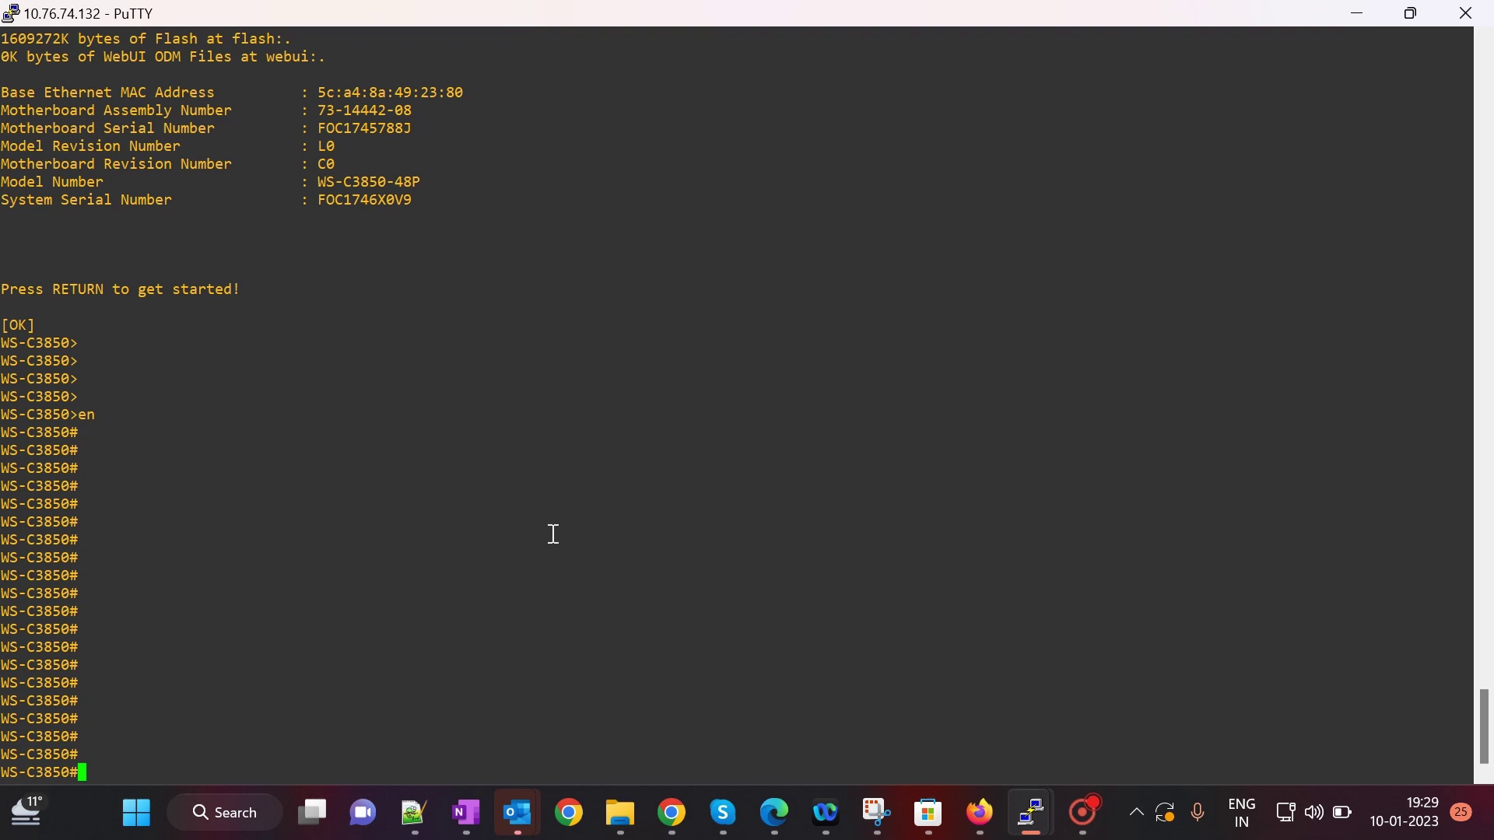
pyautogui.press('Return')
pyautogui.press('Return')
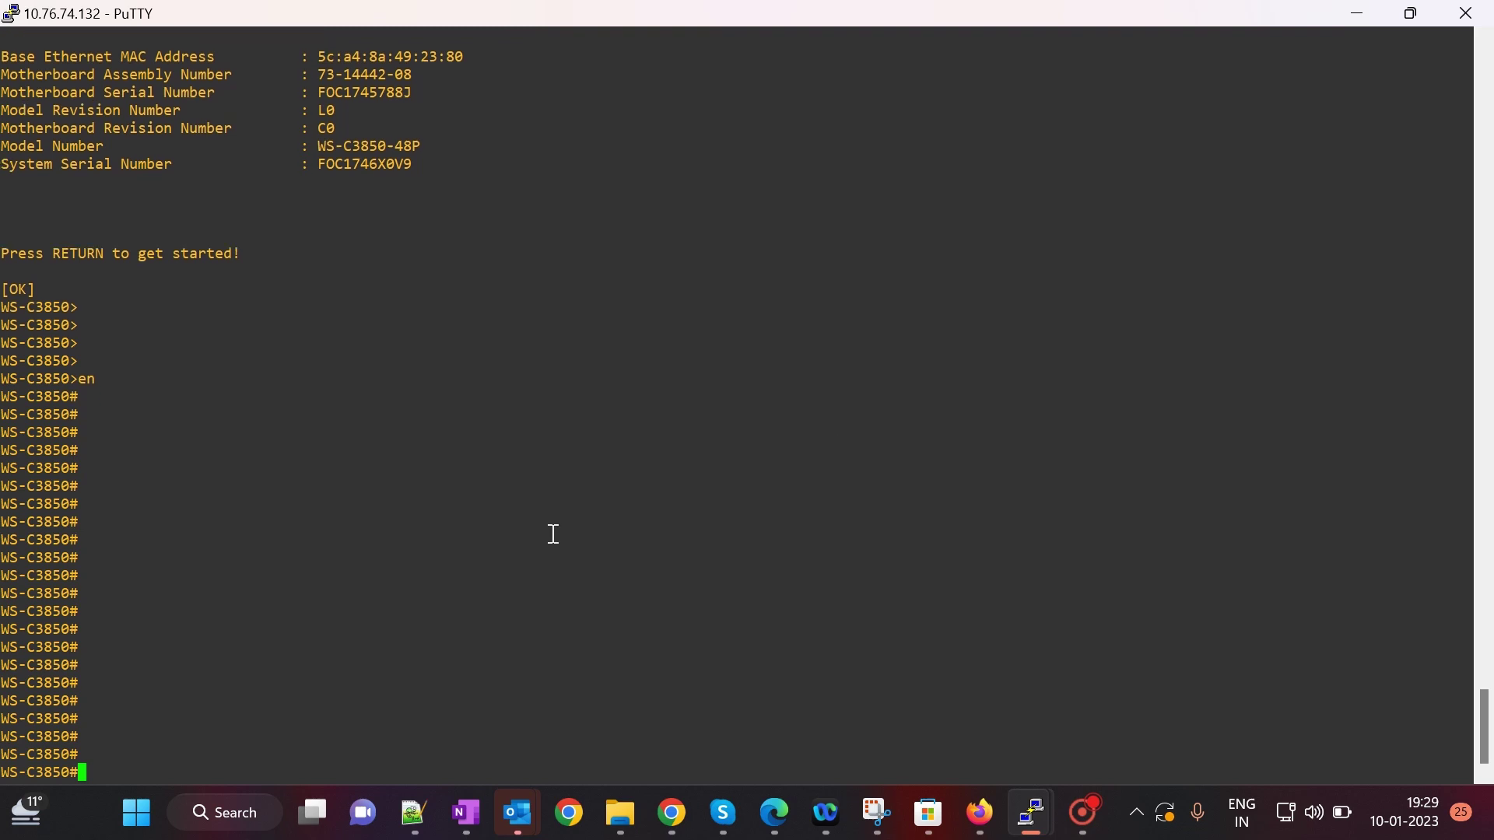
pyautogui.write('sh ver')
pyautogui.press('Return')
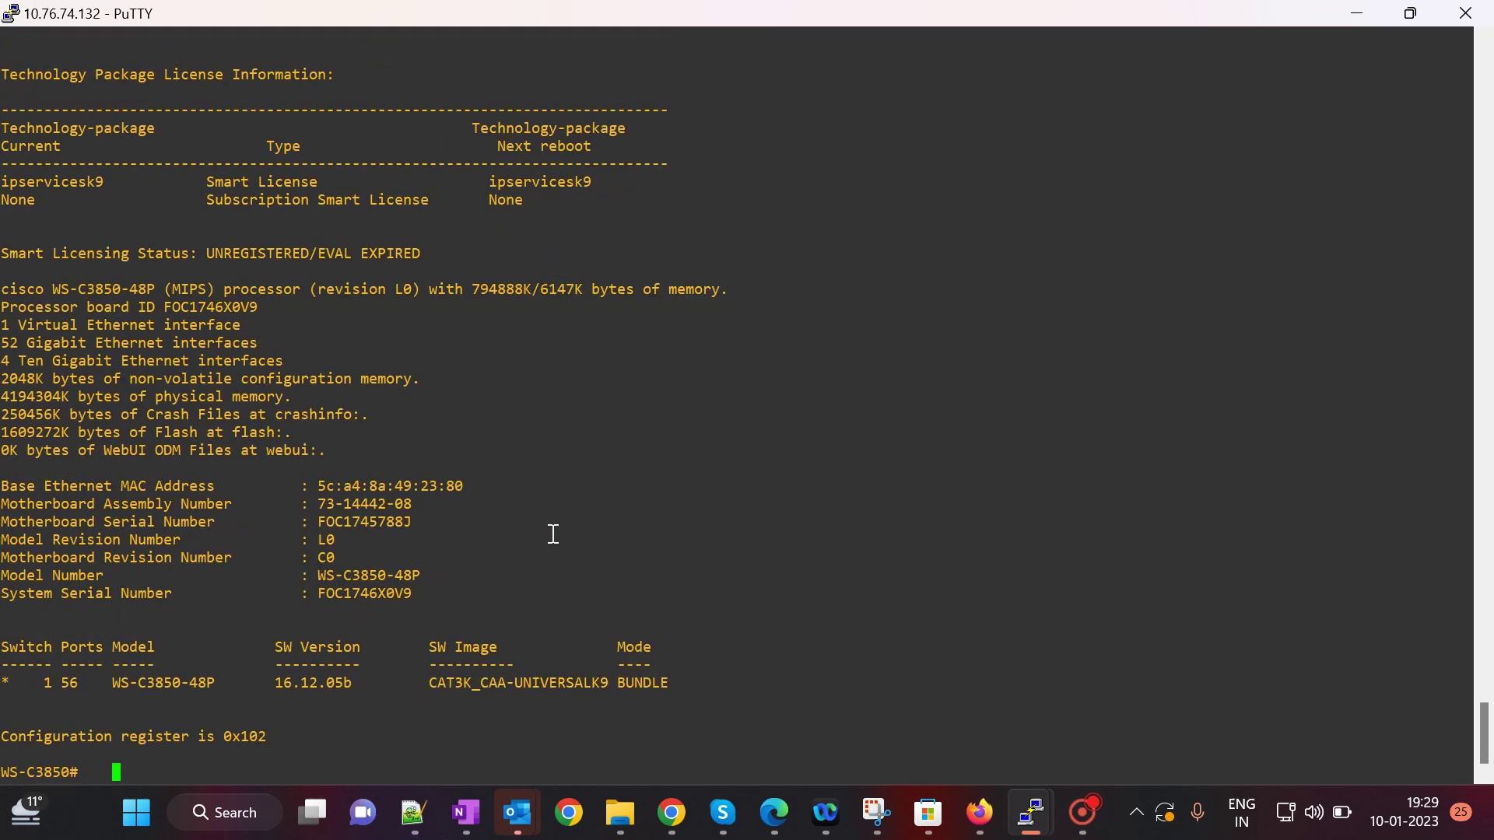
pyautogui.press('Return')
pyautogui.press('Return')
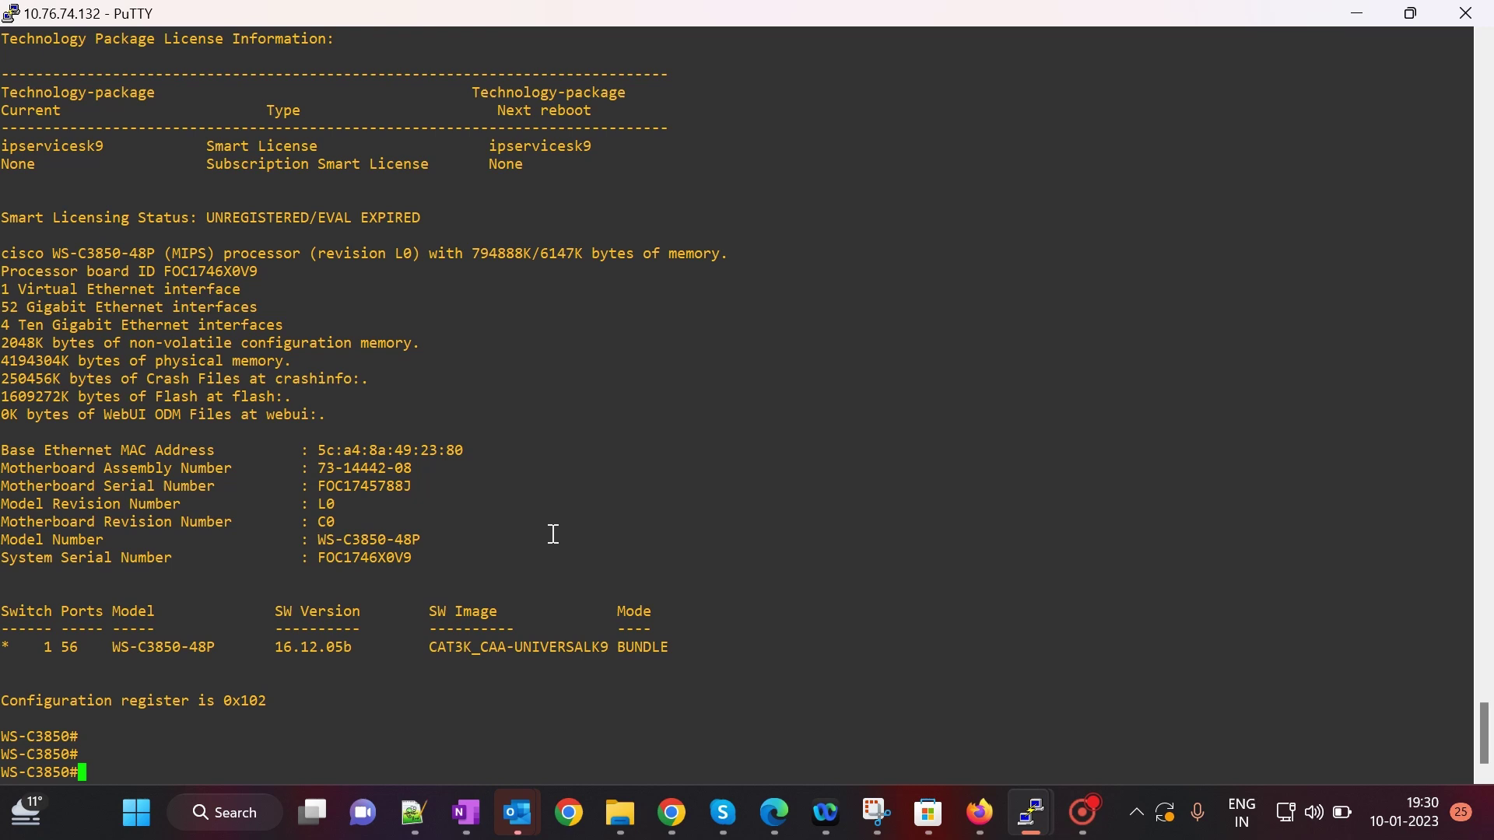
pyautogui.press('Return')
pyautogui.press('Return')
pyautogui.press('Return')
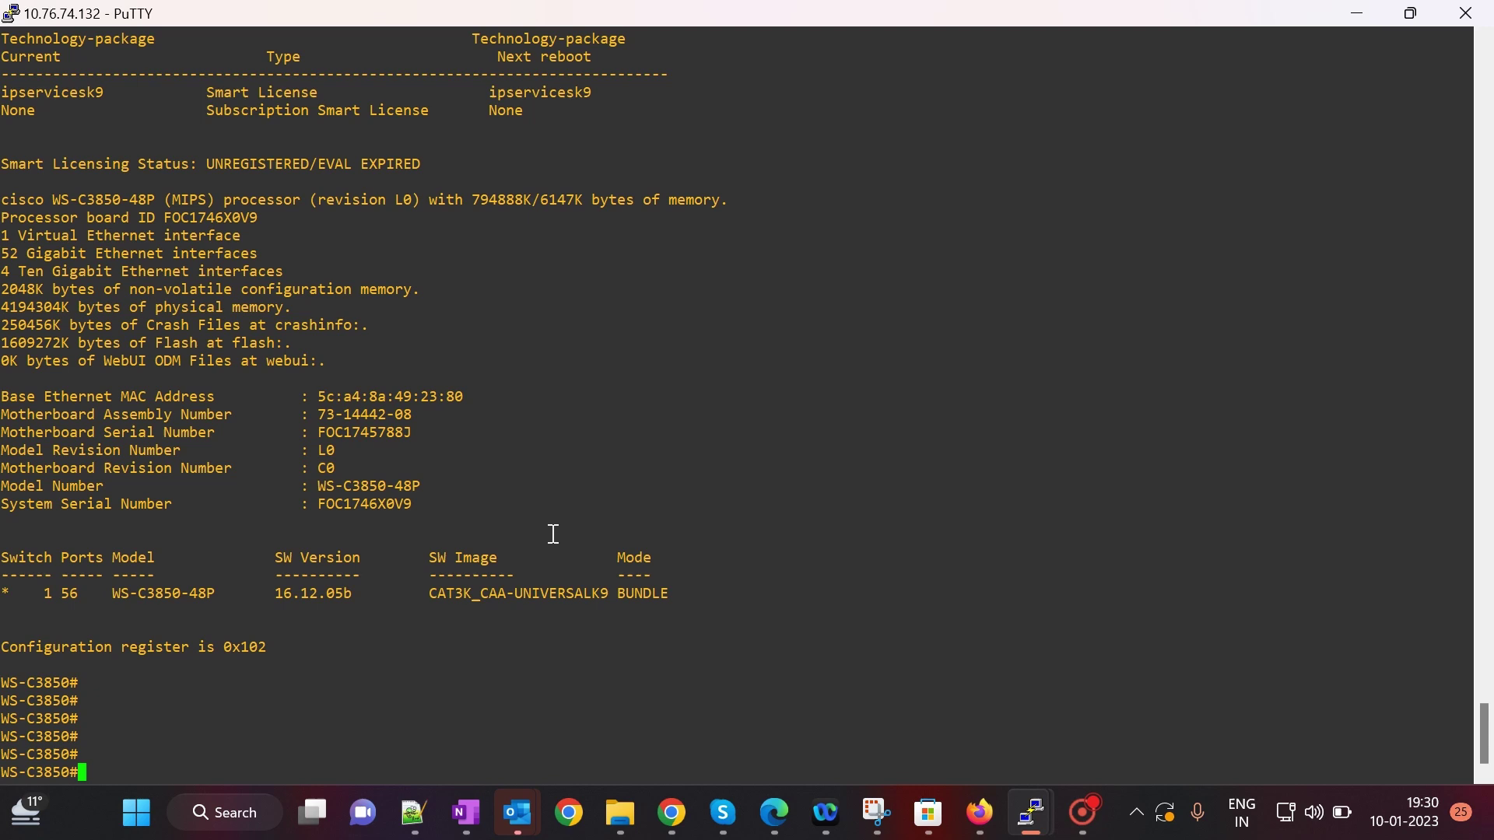
pyautogui.press('Return')
pyautogui.press('Return')
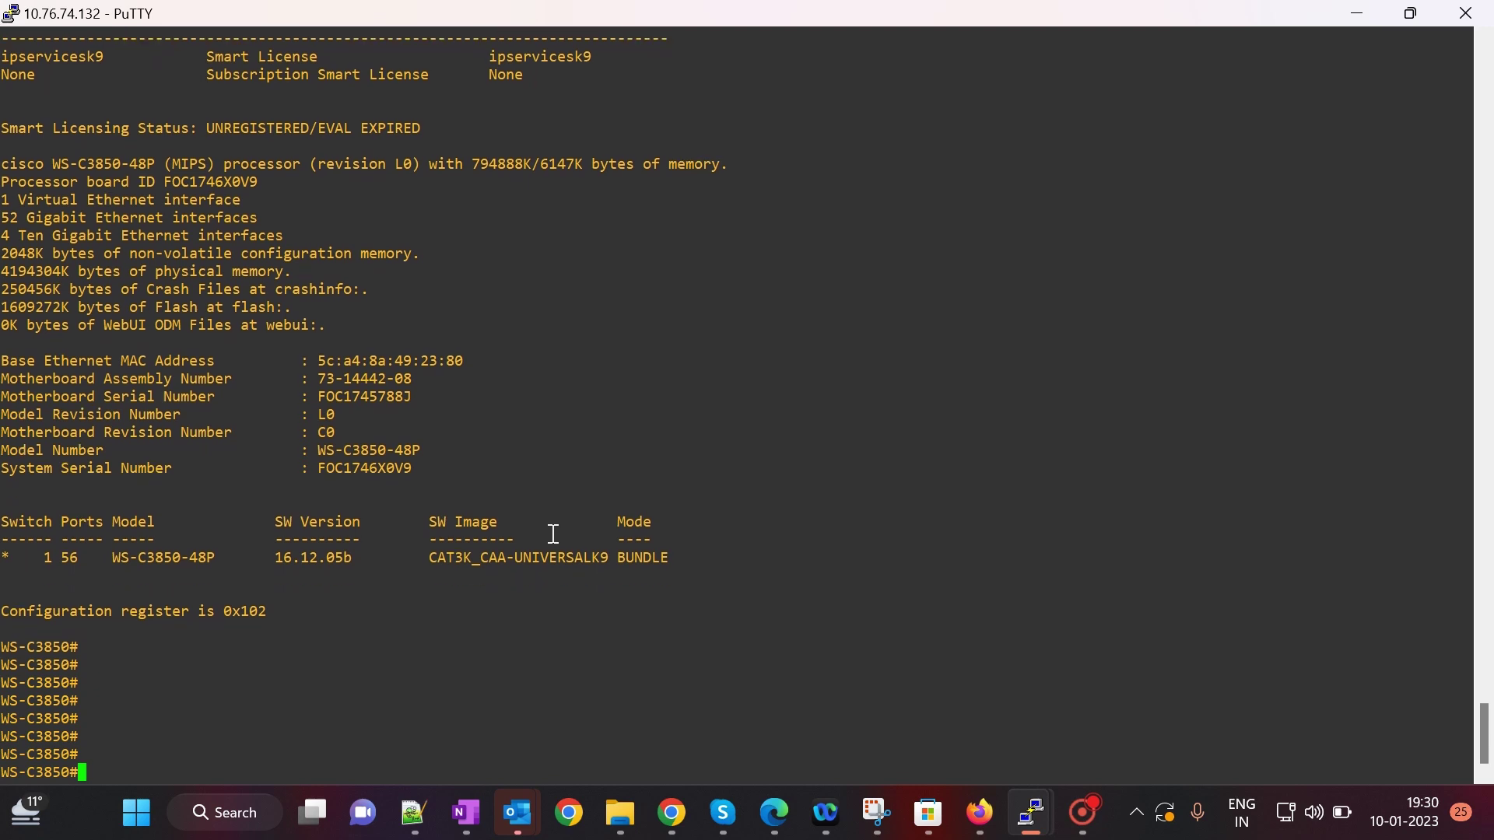
pyautogui.write('dir flash:')
# List flash with dir flash: and point out the 16.12.05b, 16.12.07 and 16.12.08 images
pyautogui.press('Return')
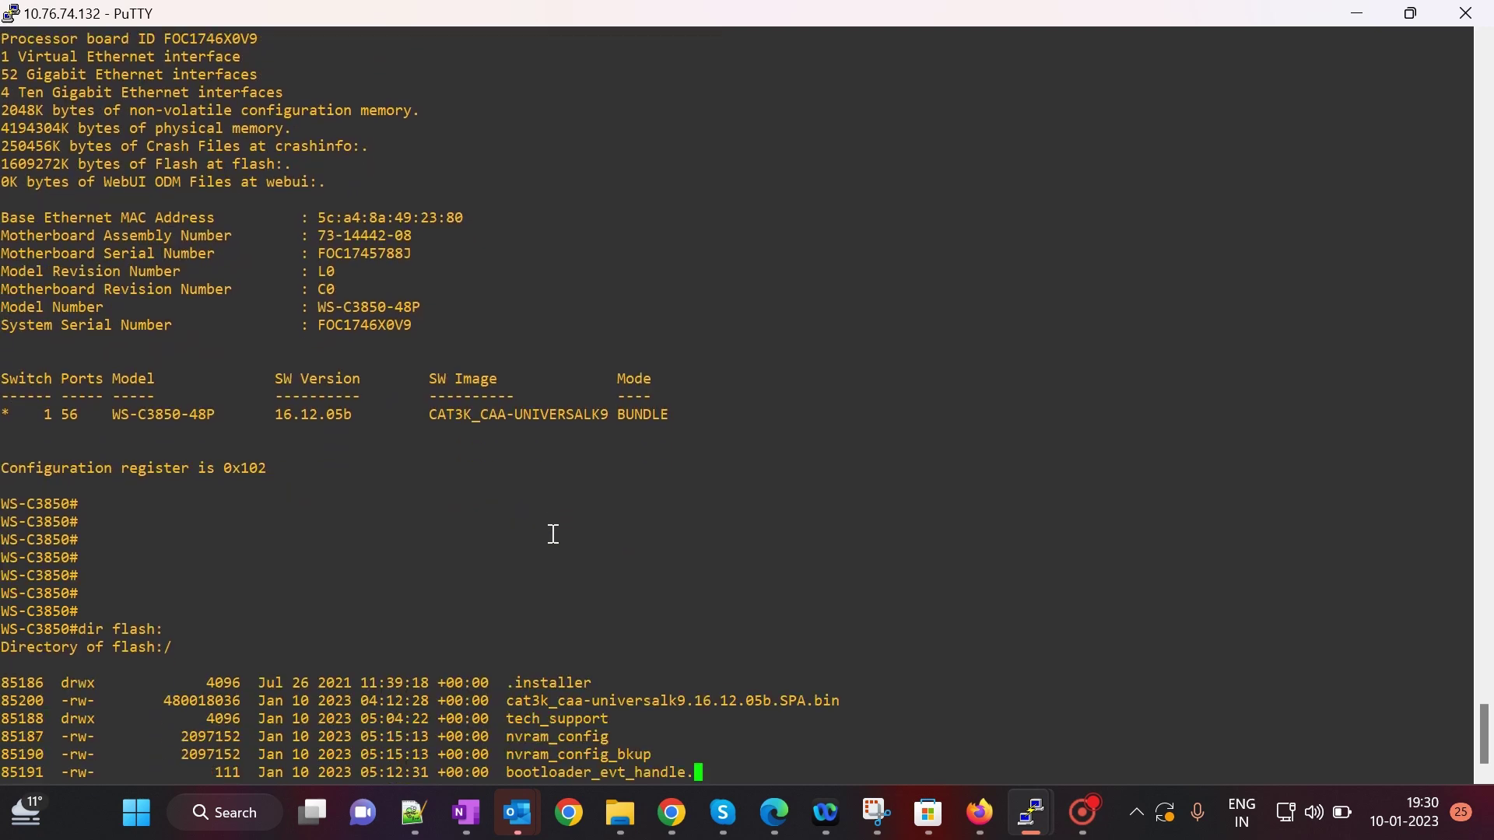
pyautogui.press('space')
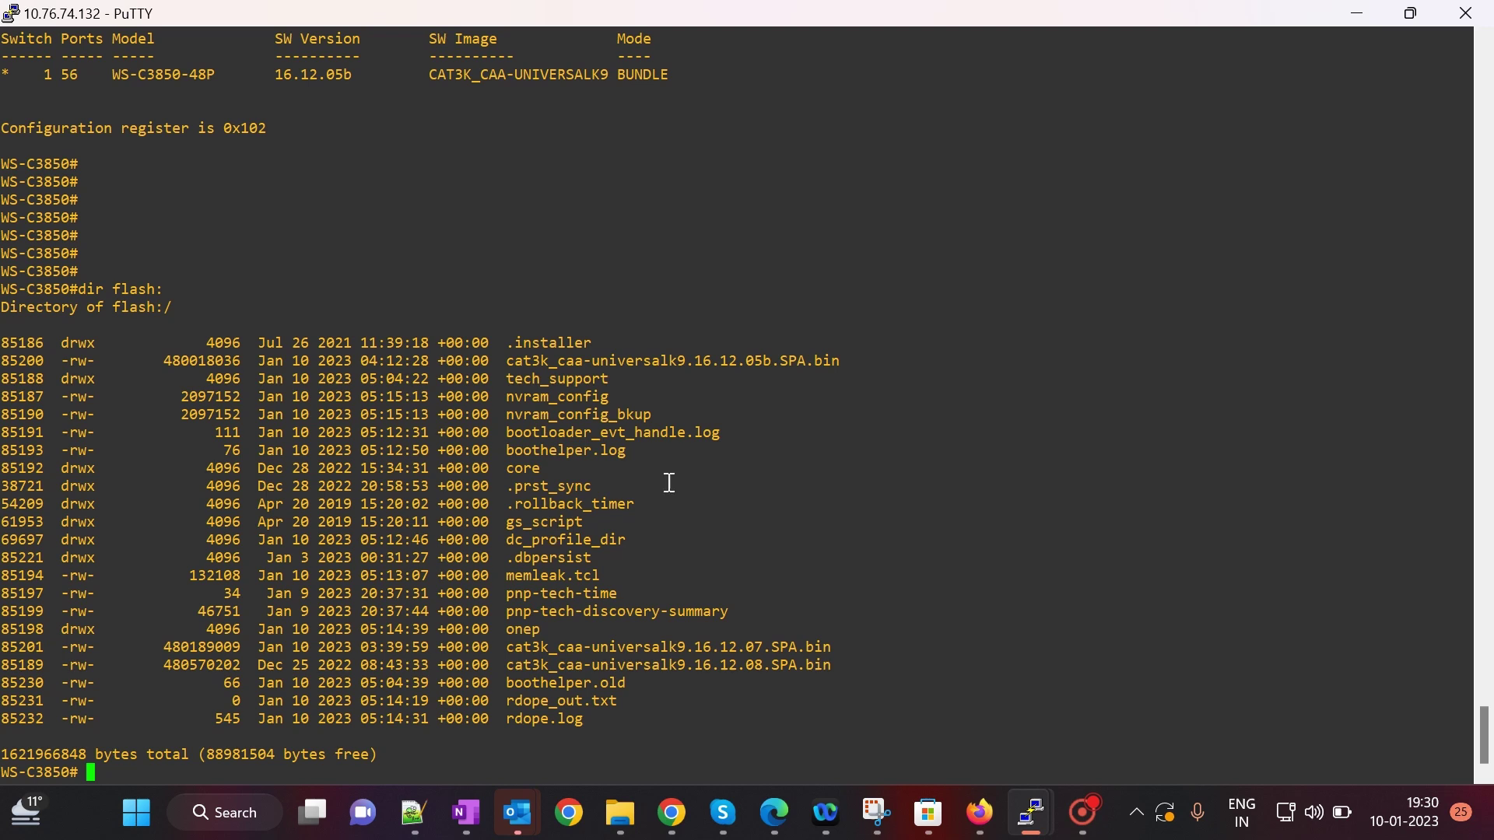
pyautogui.moveTo(696, 361); pyautogui.dragTo(814, 361)
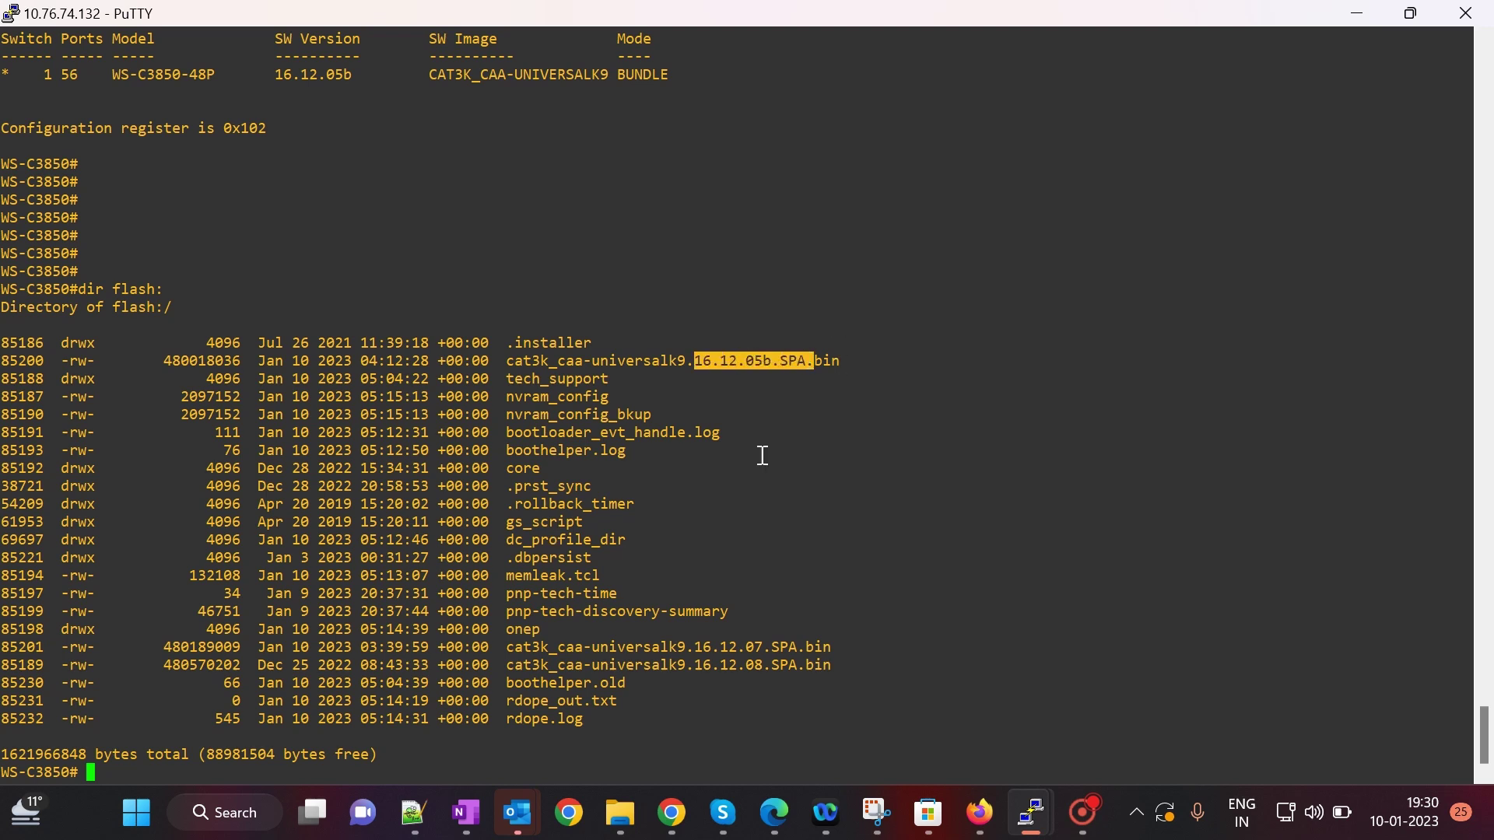
pyautogui.moveTo(686, 647); pyautogui.dragTo(799, 665)
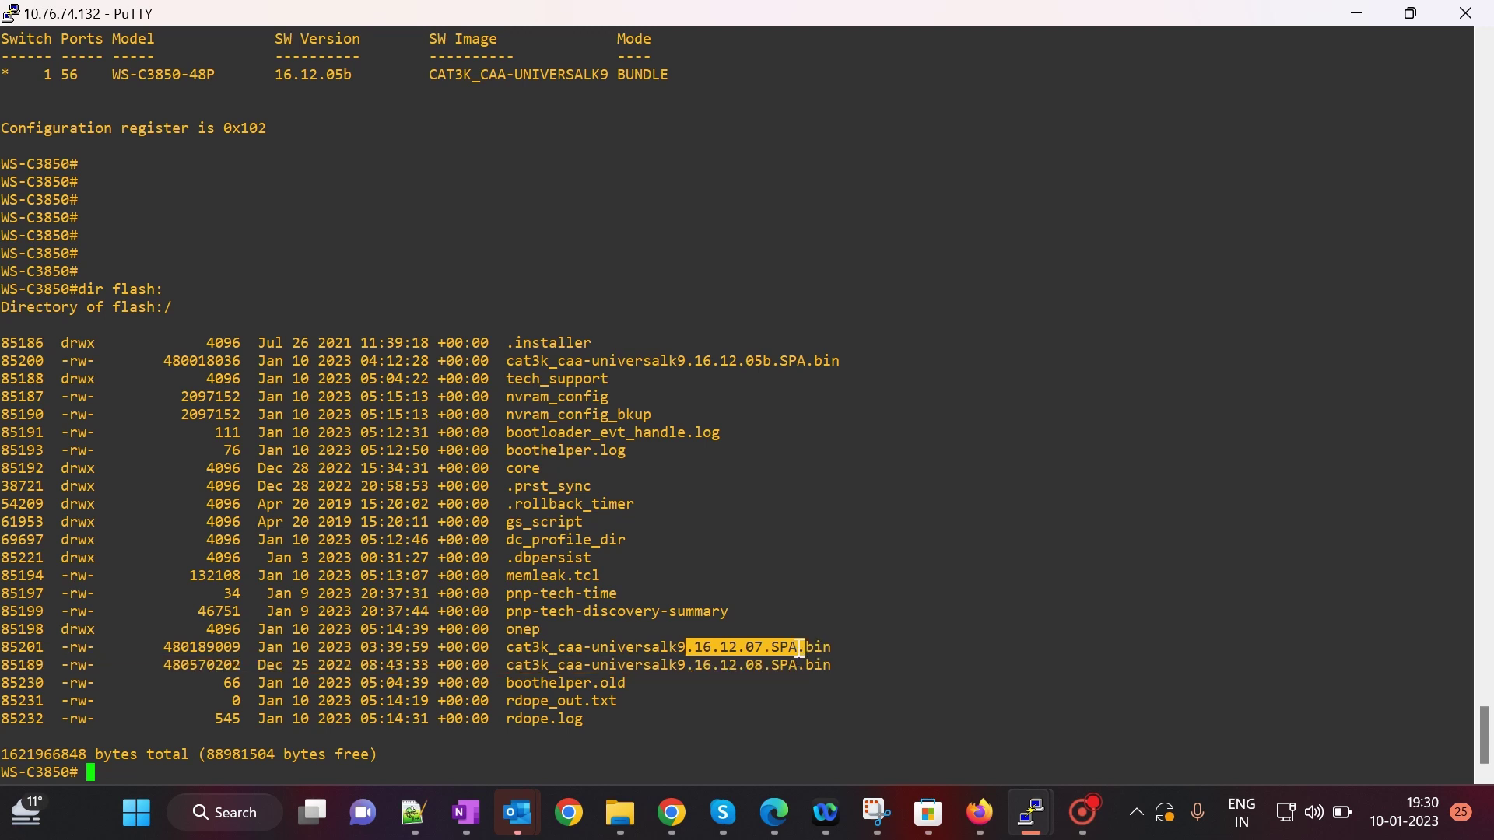
pyautogui.moveTo(689, 664); pyautogui.dragTo(763, 665)
pyautogui.click(924, 714)
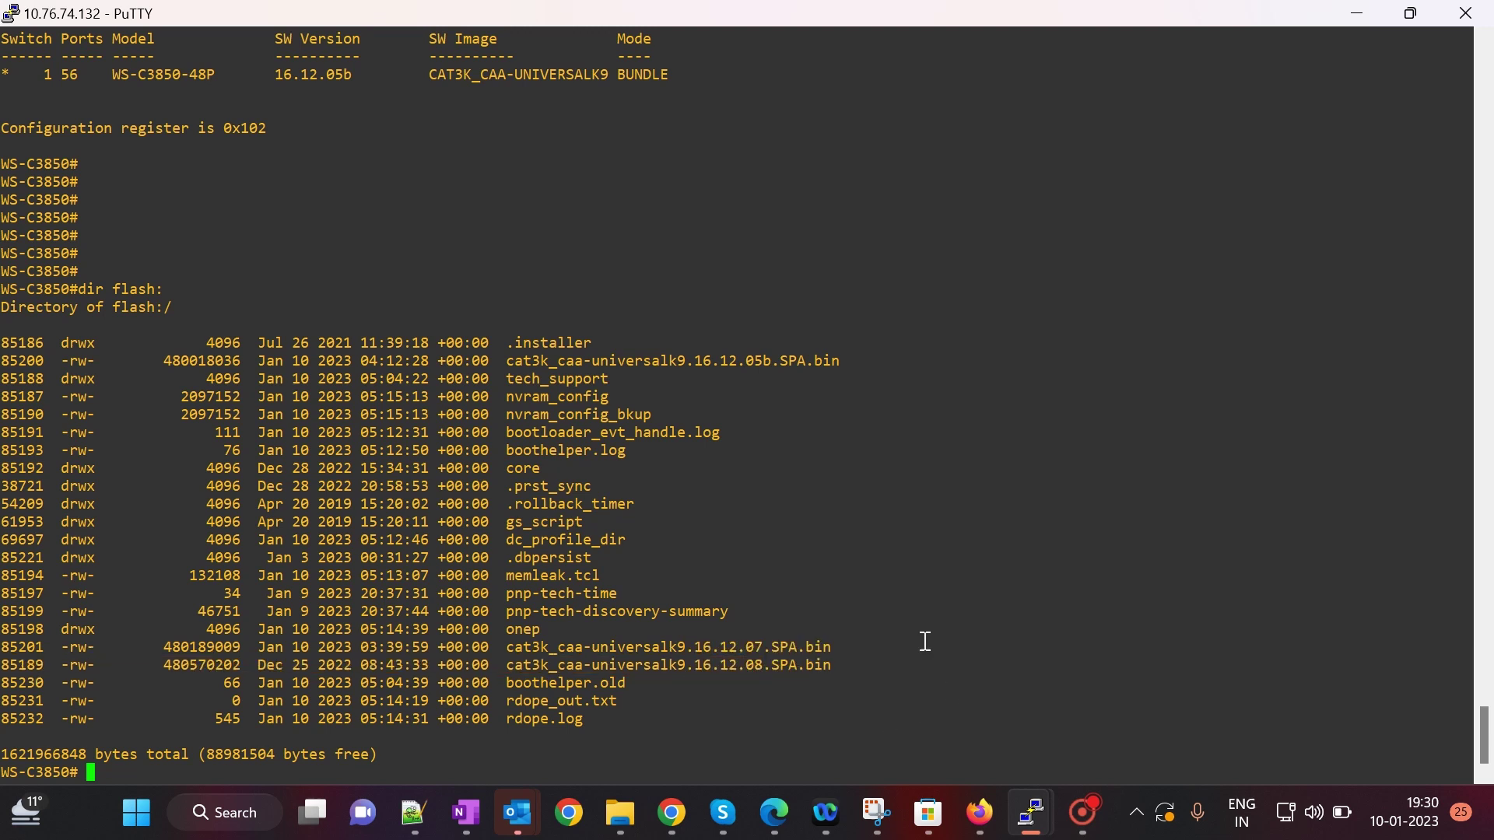
pyautogui.moveTo(278, 74); pyautogui.dragTo(362, 74)
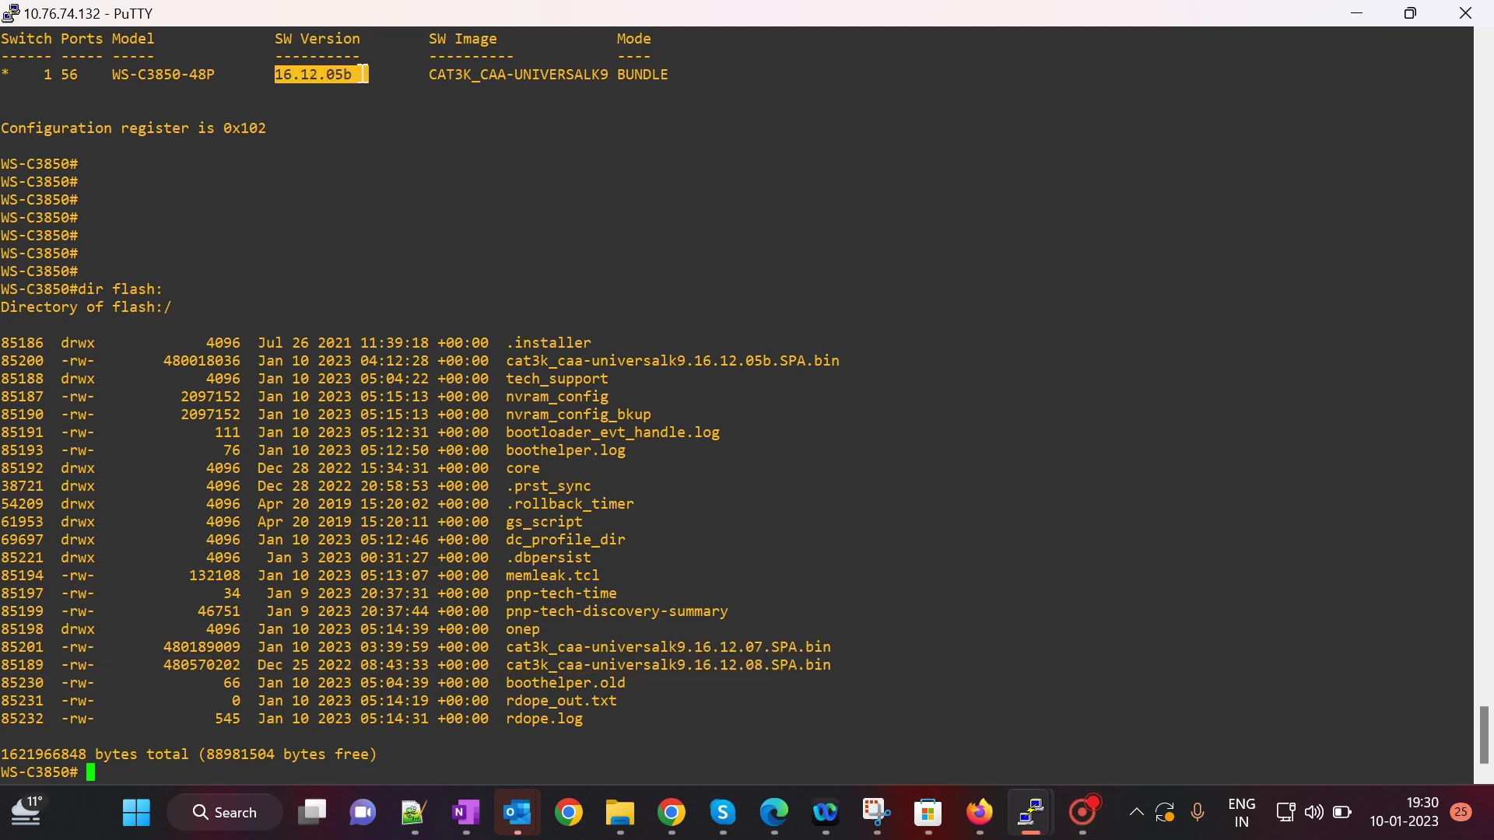
pyautogui.click(945, 625)
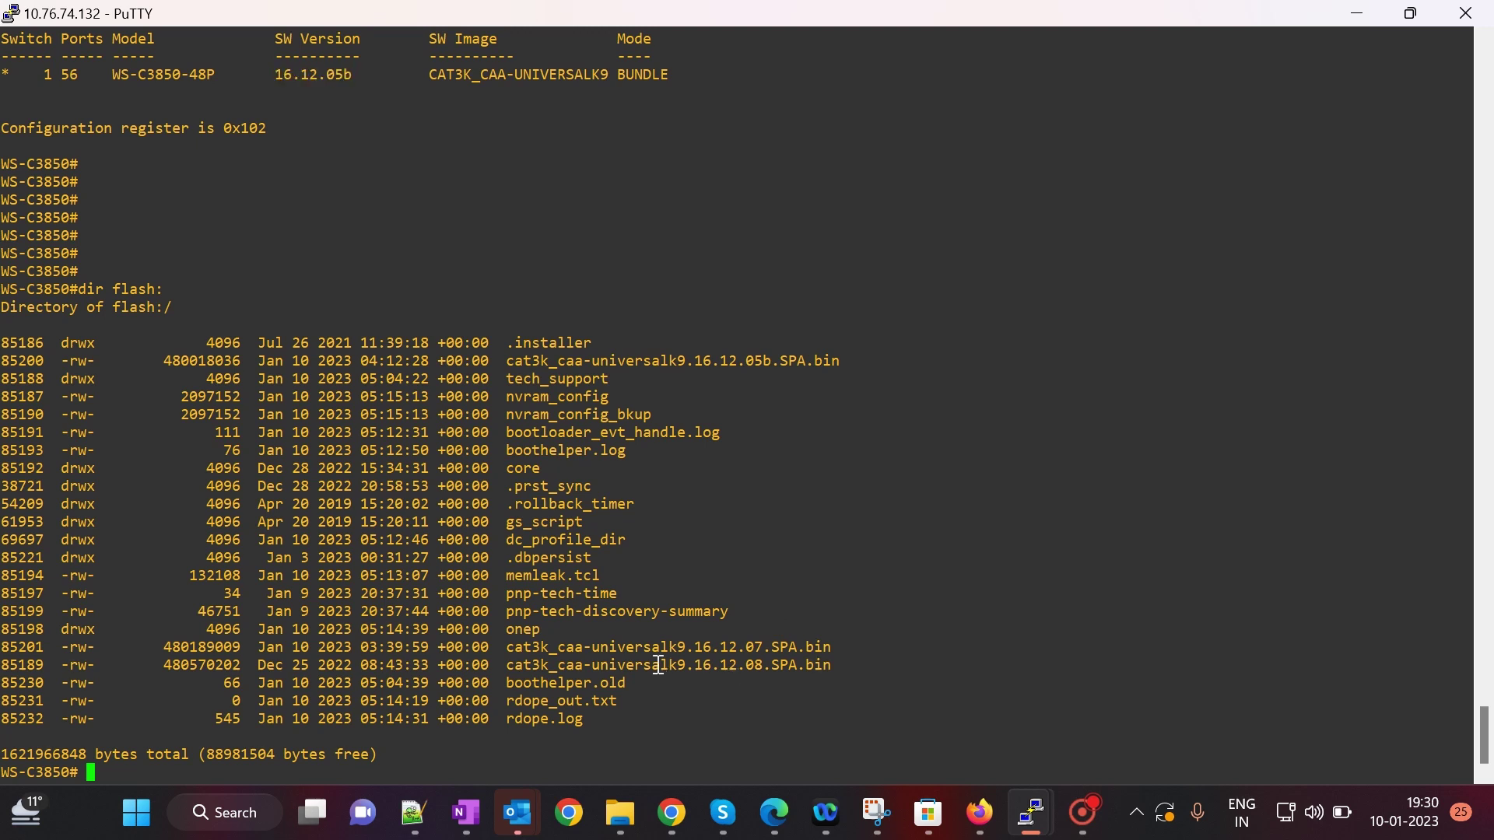
pyautogui.moveTo(696, 665); pyautogui.dragTo(784, 666)
pyautogui.click(841, 712)
pyautogui.press('Return')
pyautogui.press('Return')
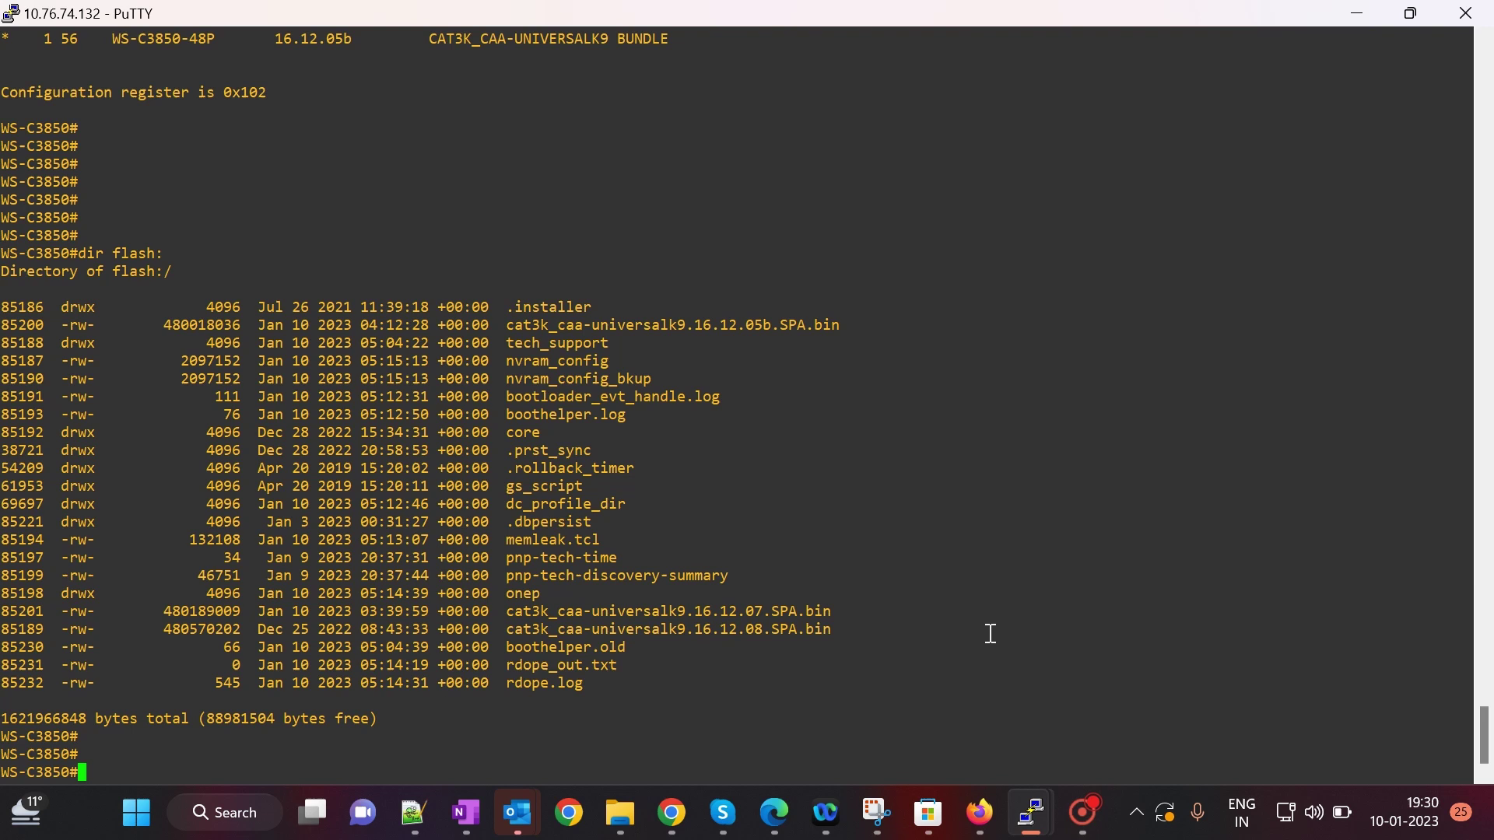
pyautogui.moveTo(661, 632); pyautogui.dragTo(790, 630)
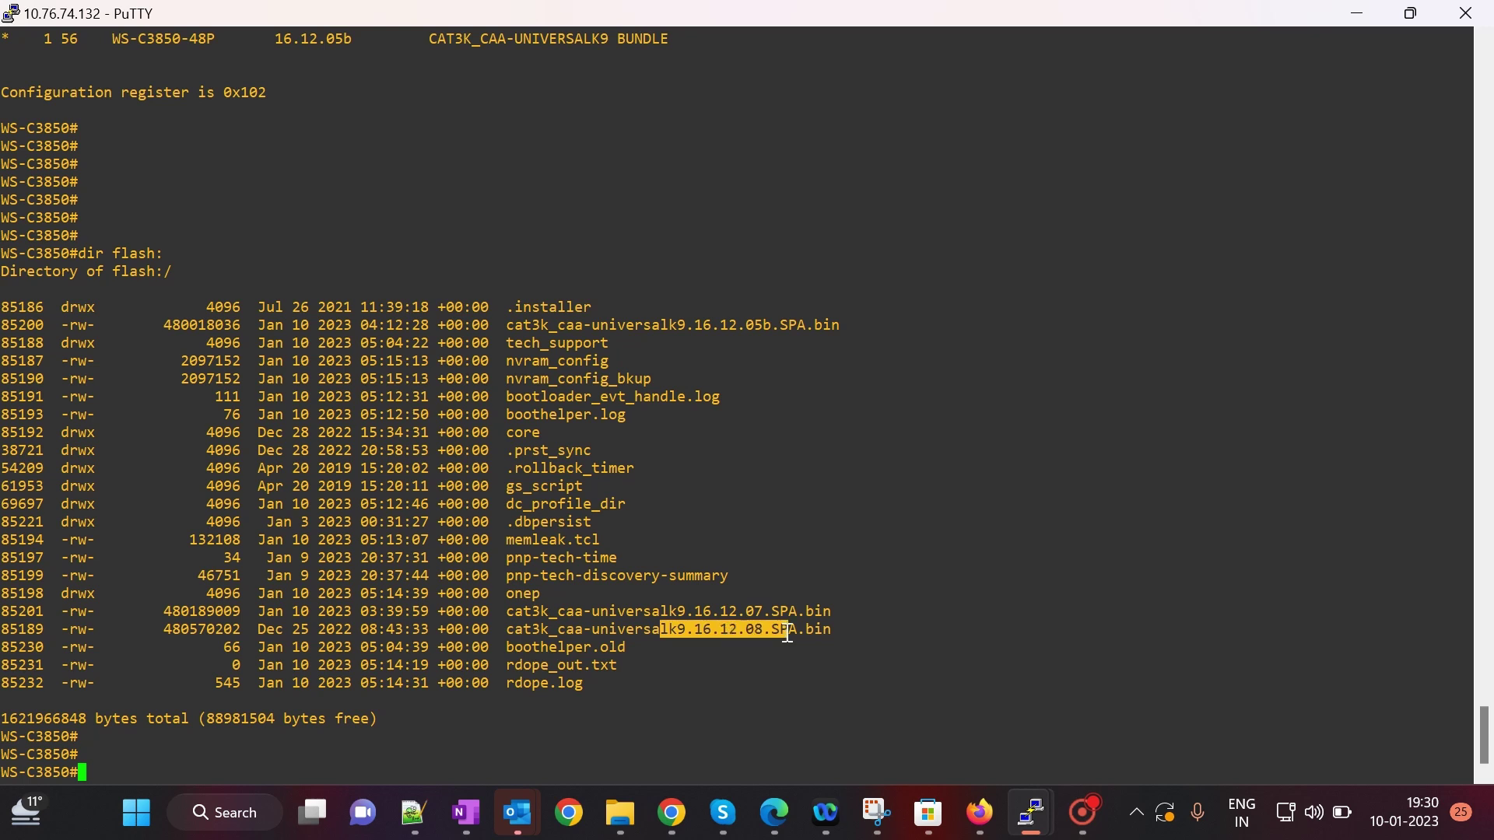
pyautogui.click(1028, 671)
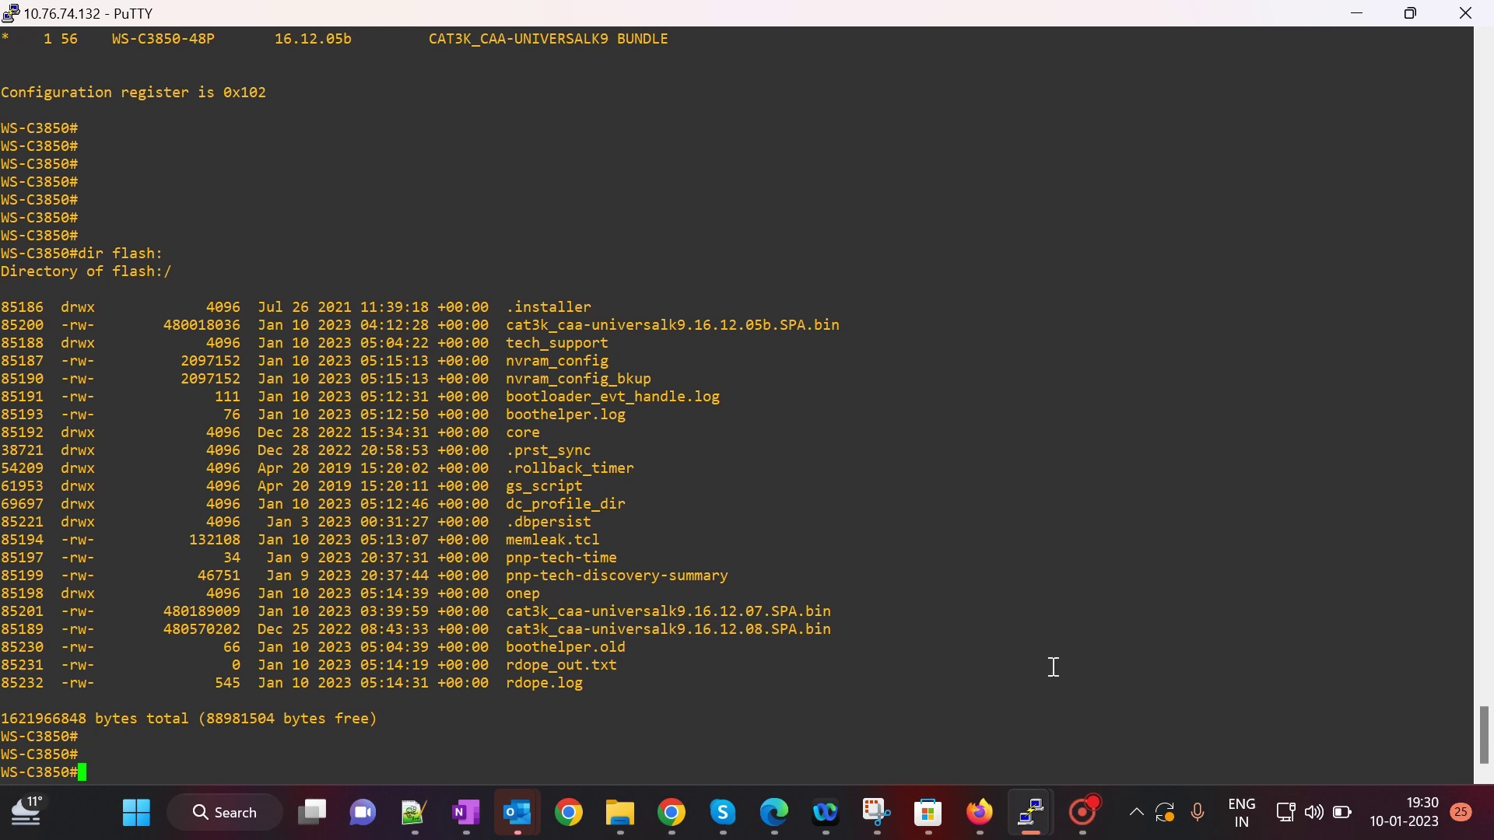
pyautogui.write('sh boot')
# Show the boot variables with sh boot, still pointing to the 16.12.05b image
pyautogui.press('Return')
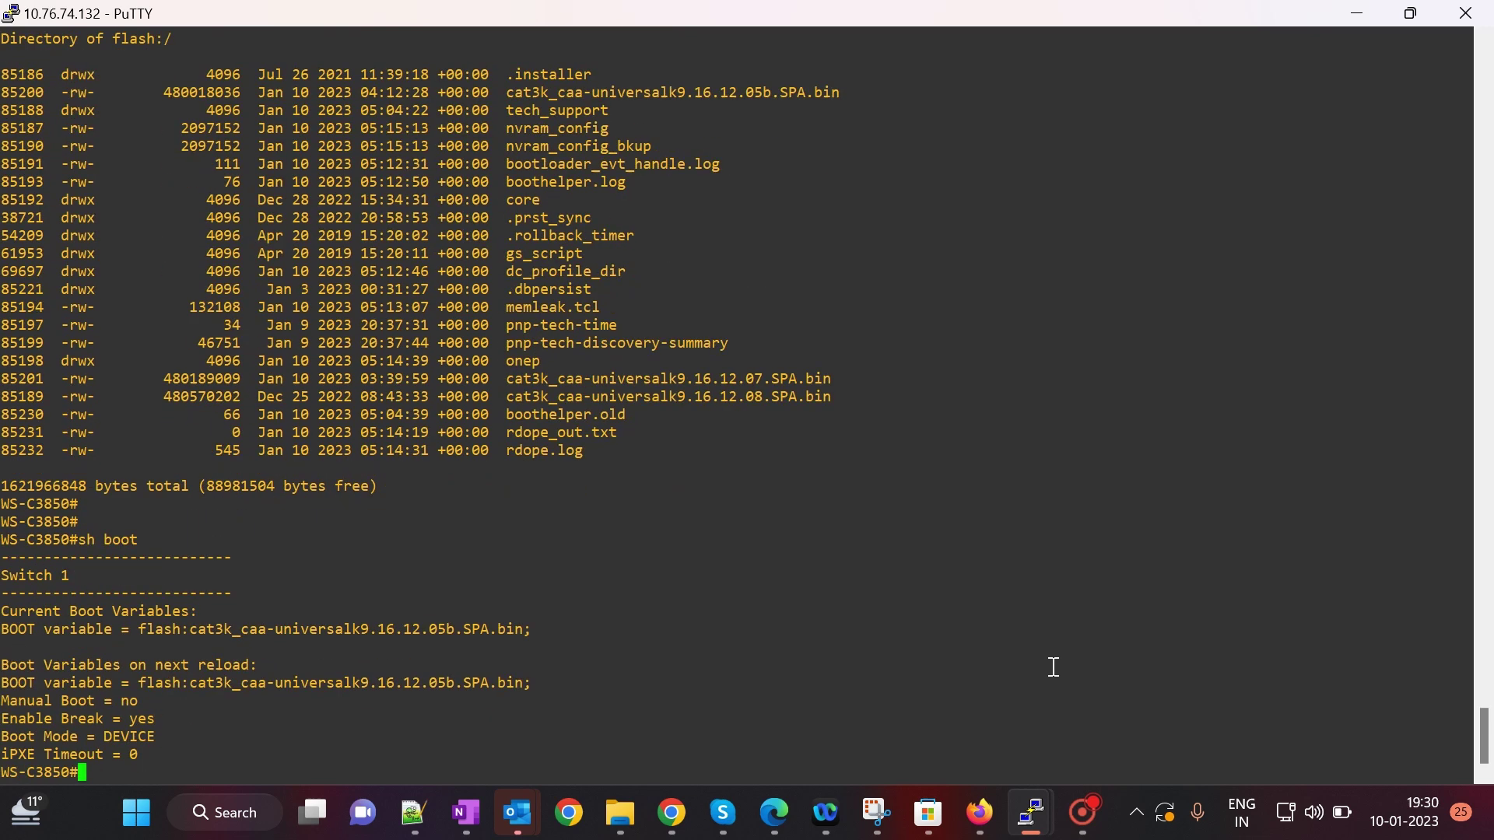
pyautogui.moveTo(354, 630); pyautogui.dragTo(497, 629)
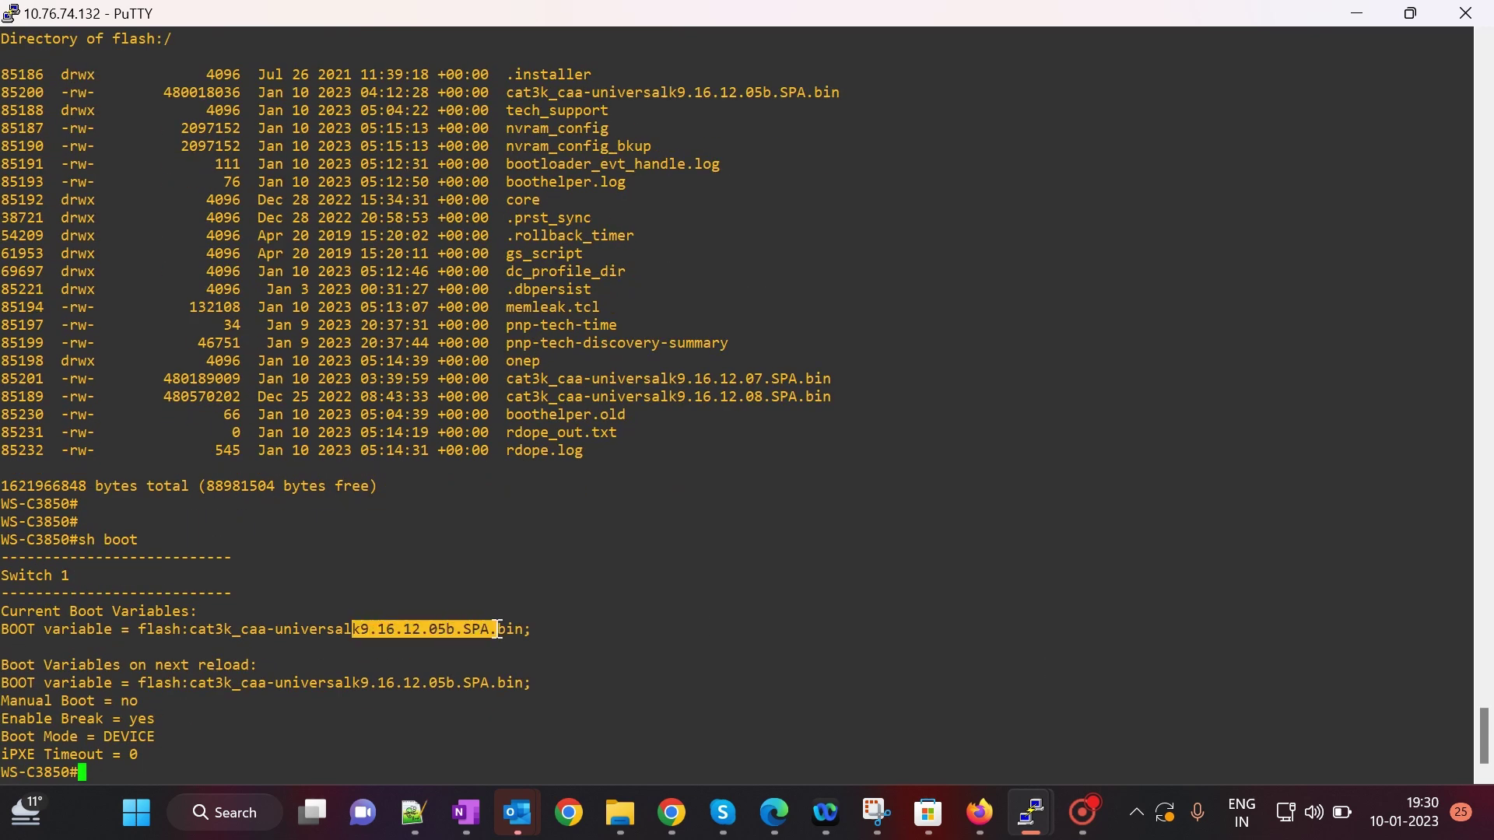
pyautogui.click(952, 699)
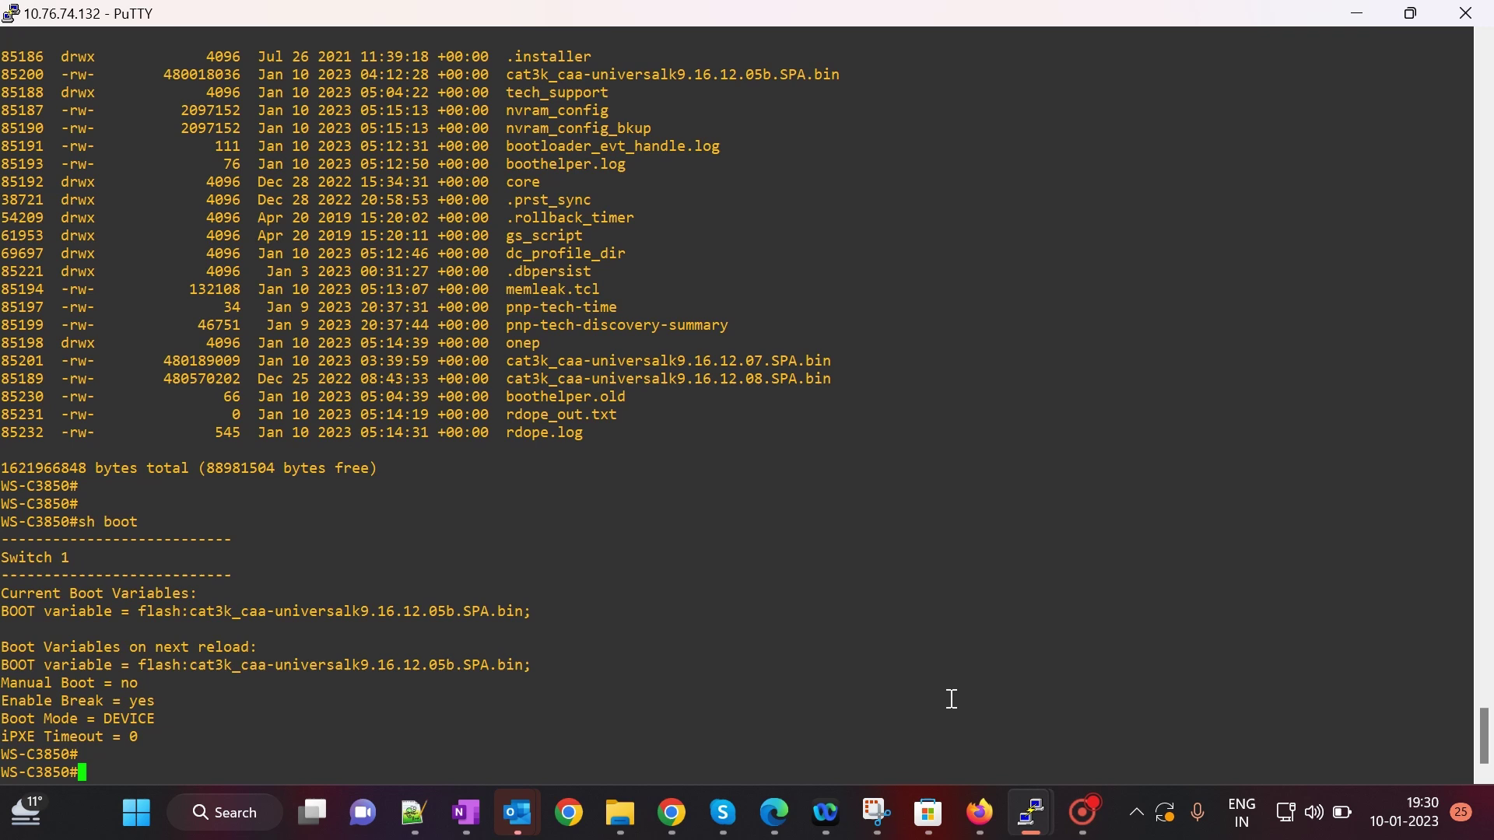
pyautogui.press('Return')
pyautogui.press('Return')
pyautogui.write('conf t')
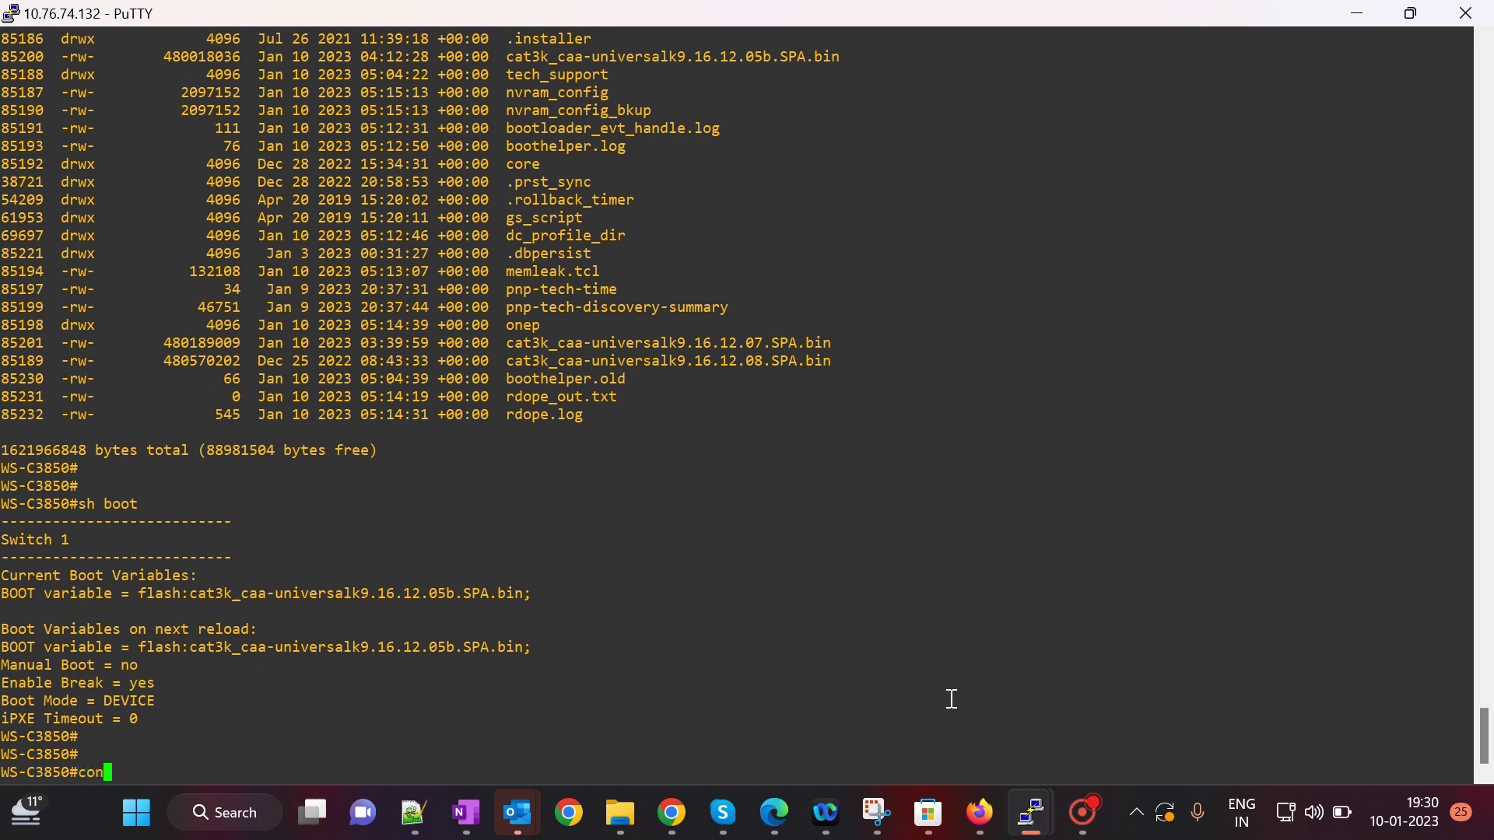
# Enter conf t and remove the current boot image with 'no boot system'
pyautogui.press('Return')
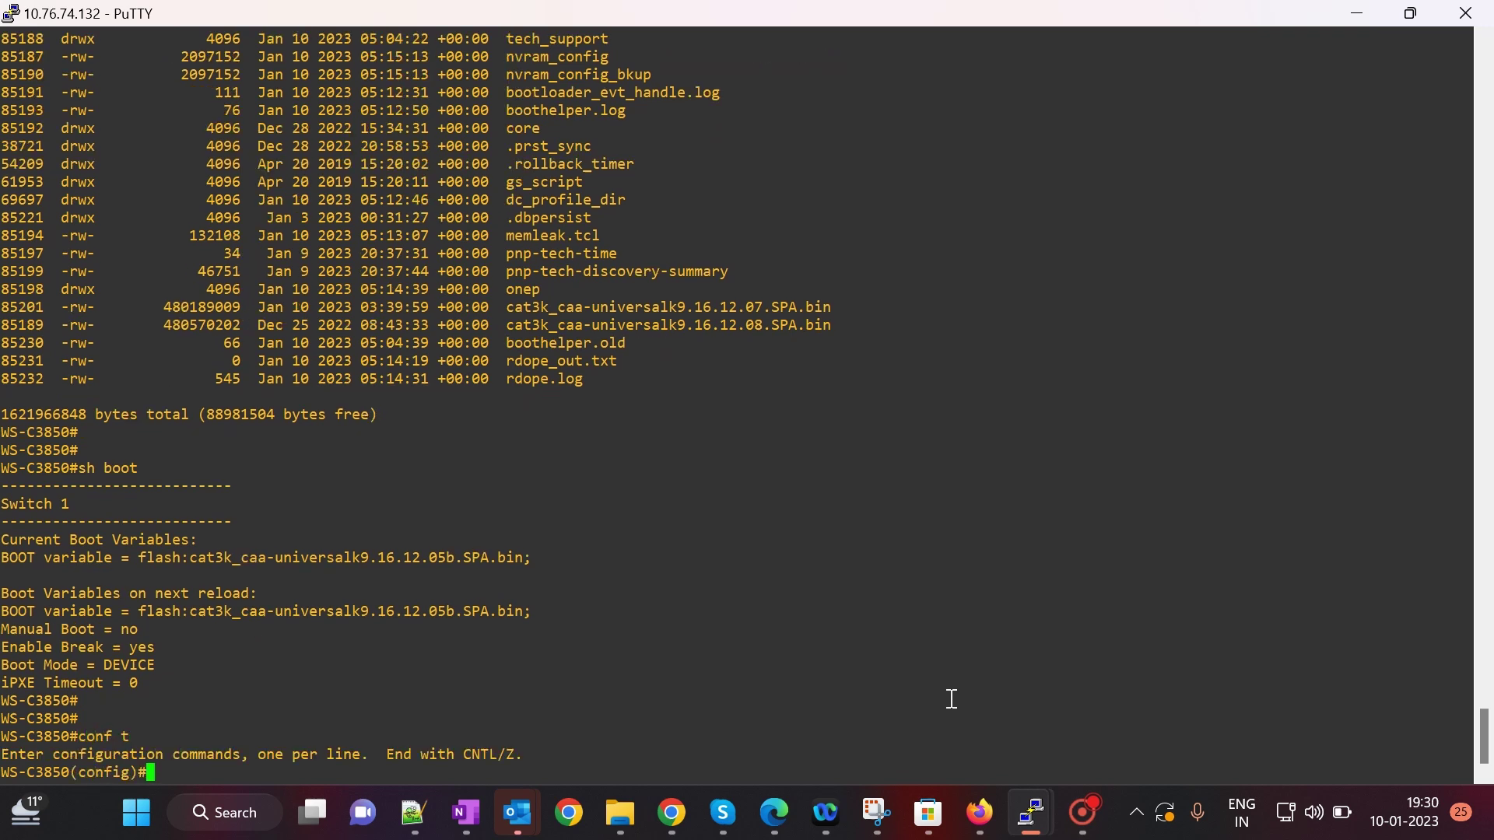
pyautogui.write('no b')
pyautogui.write('oot sys')
pyautogui.press('Tab')
pyautogui.press('Return')
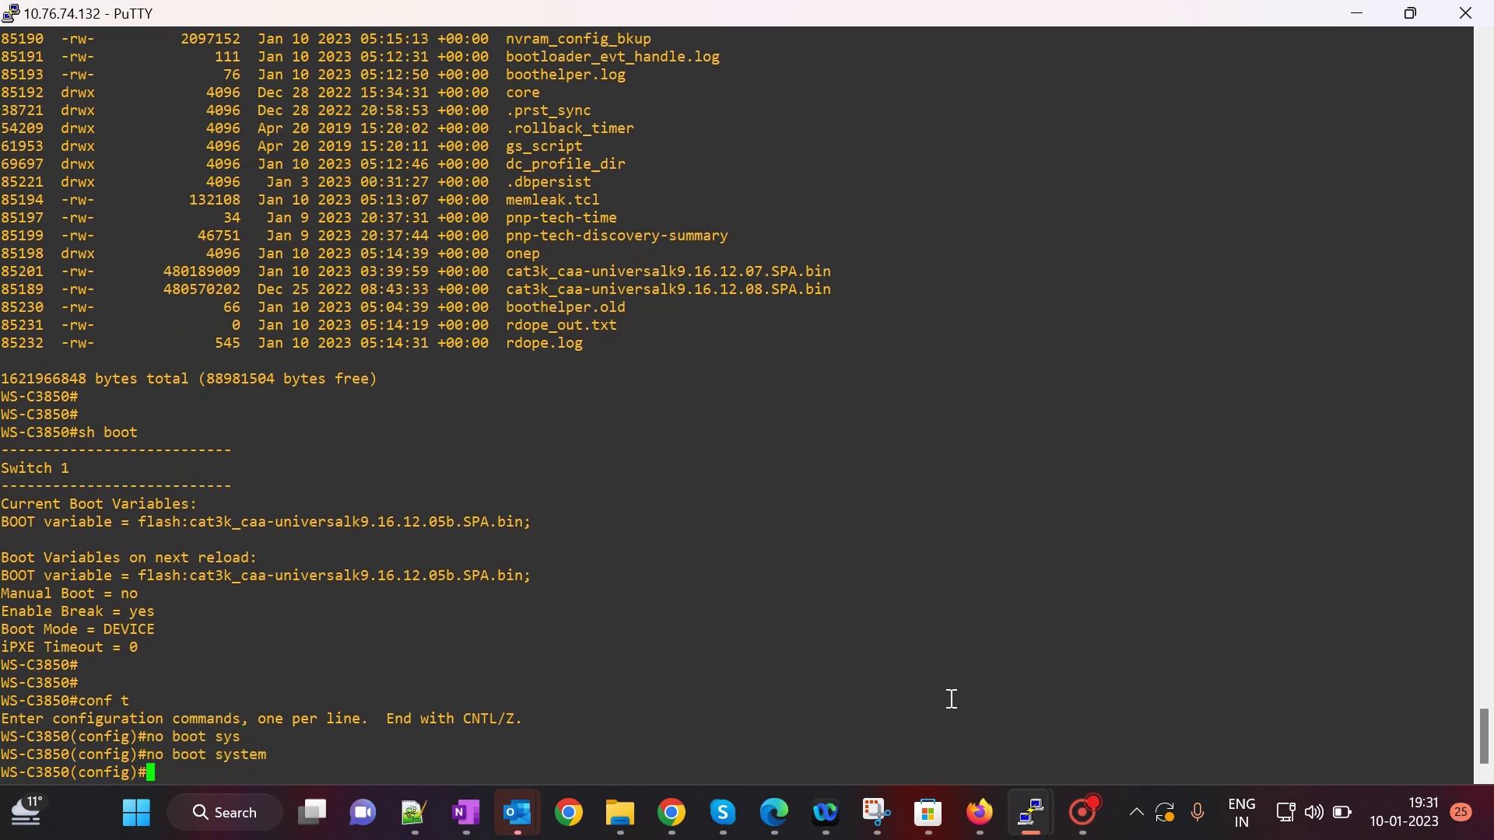
pyautogui.press('Return')
pyautogui.press('Return')
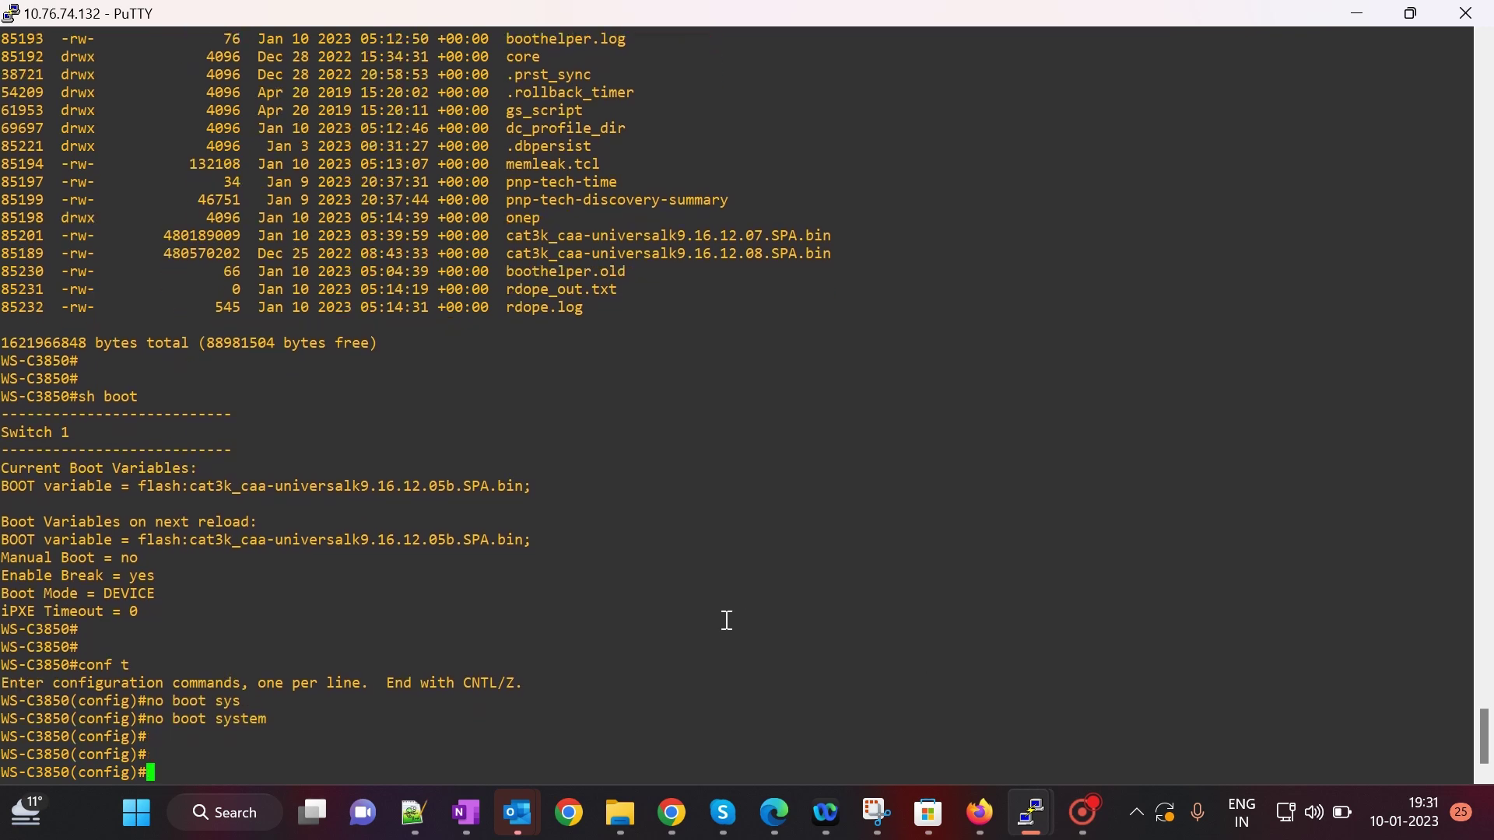
pyautogui.write('boot ss')
# Apply 'boot system switch all flash:cat3k_caa-universalk9.16.12.08.SPA.bin' using the pasted filename
pyautogui.press('BackSpace')
pyautogui.write('ys')
pyautogui.press('Tab')
pyautogui.write('swi')
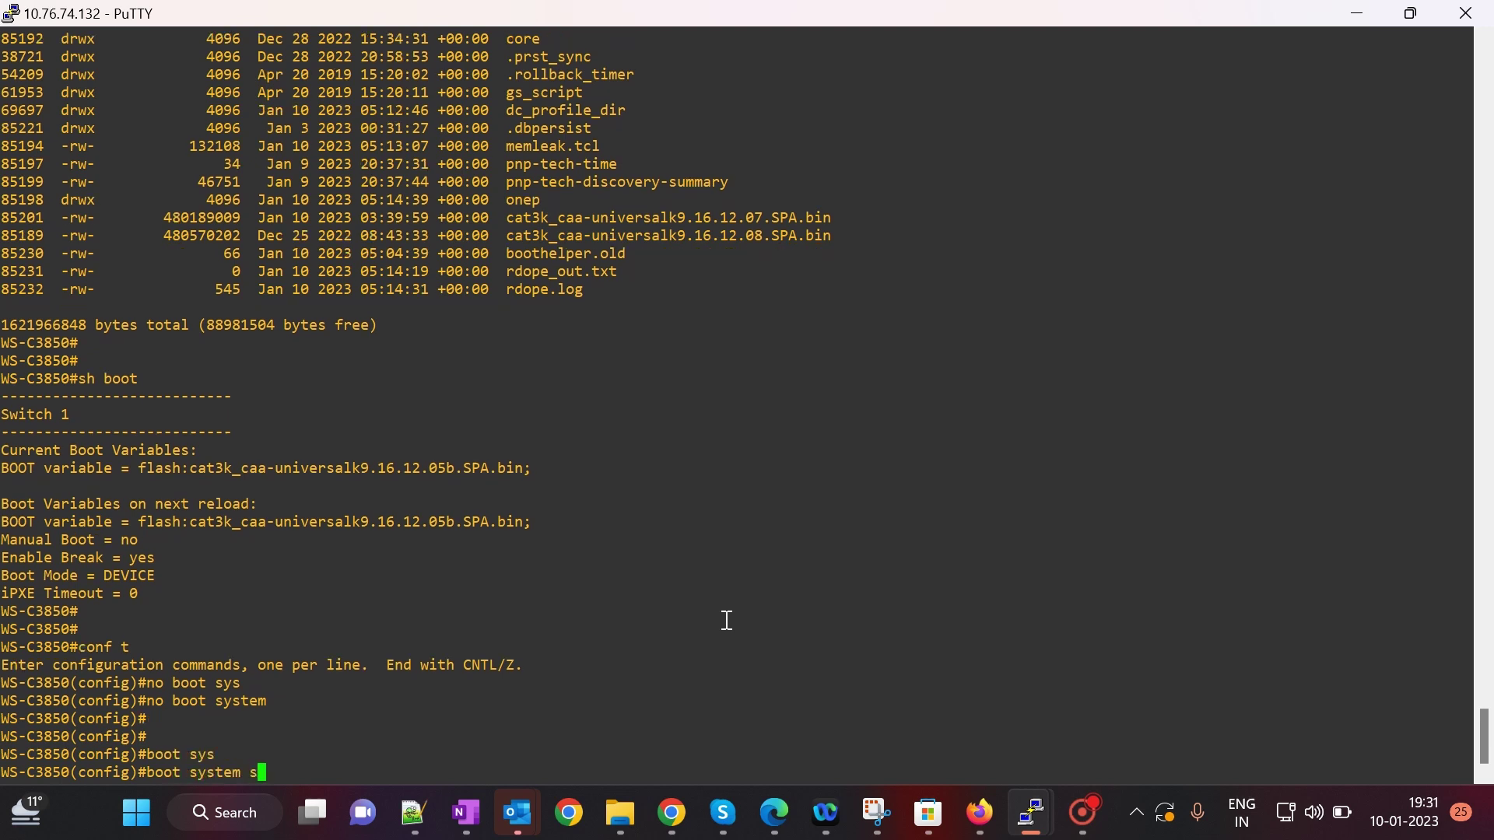
pyautogui.press('Tab')
pyautogui.write('all')
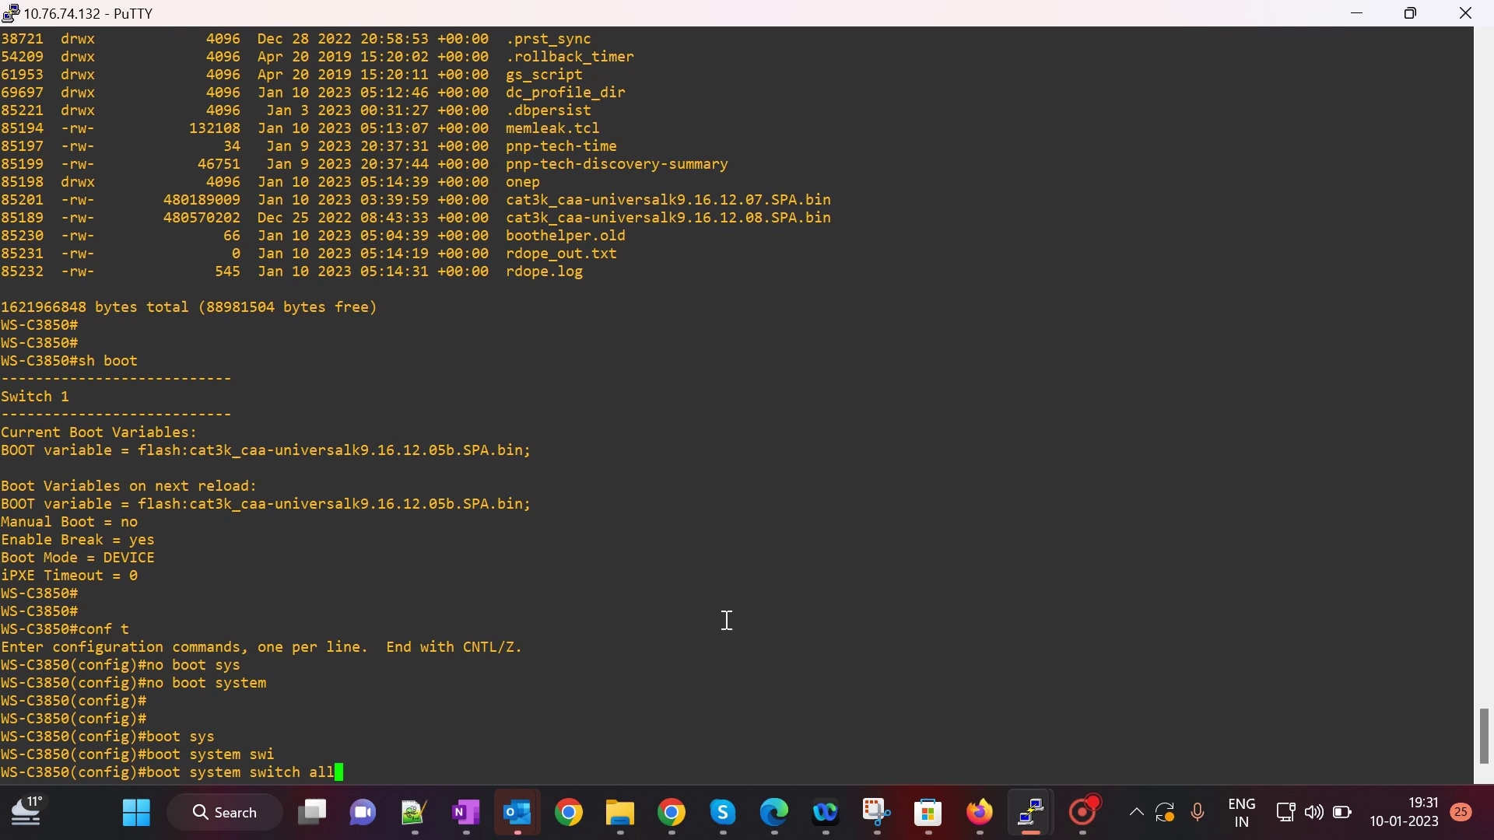
pyautogui.write(' flash:')
pyautogui.doubleClick(719, 219)
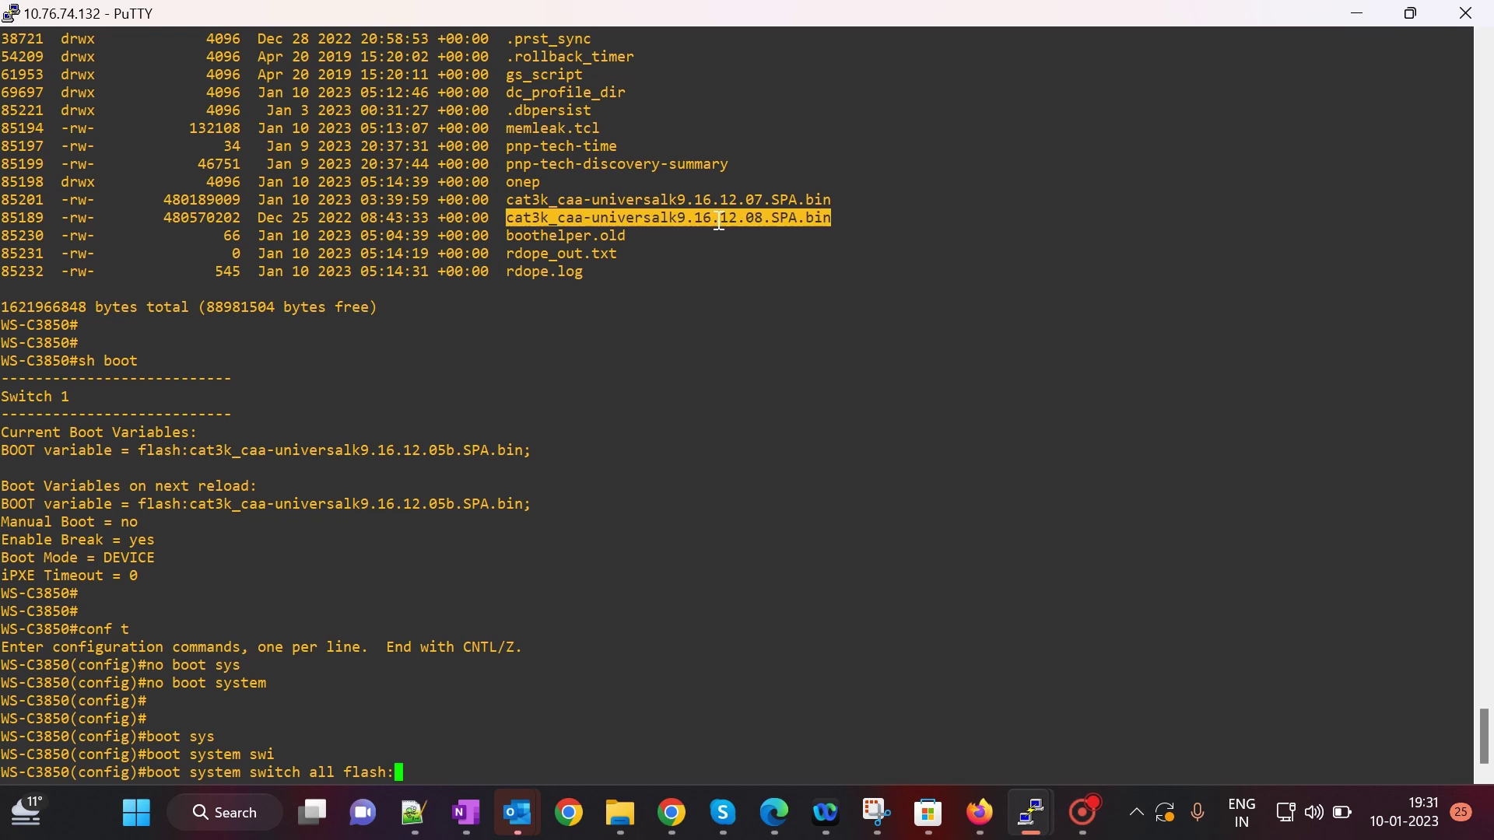
pyautogui.rightClick(894, 492)
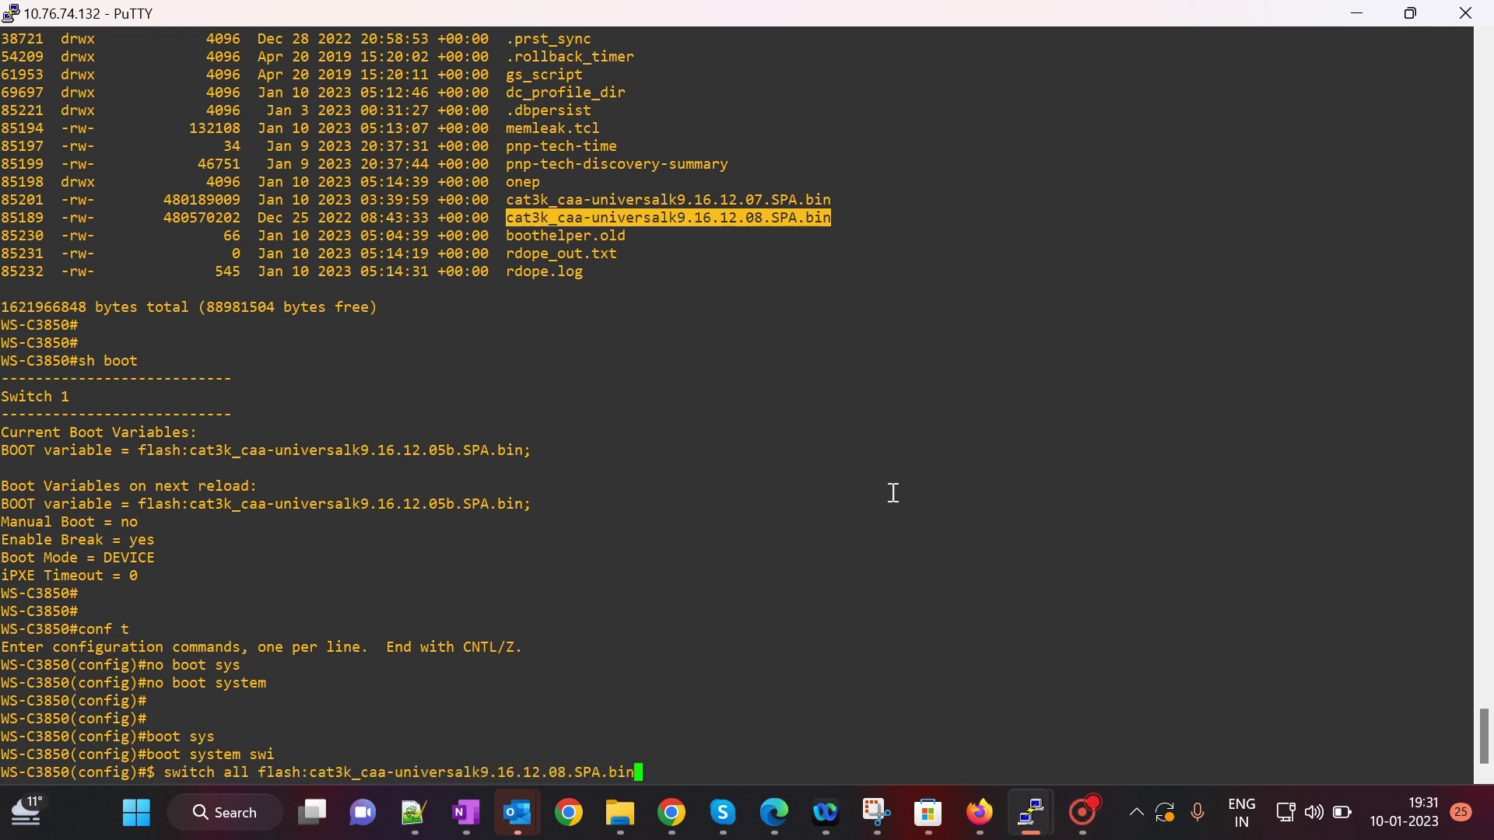
pyautogui.press('Return')
pyautogui.press('Return')
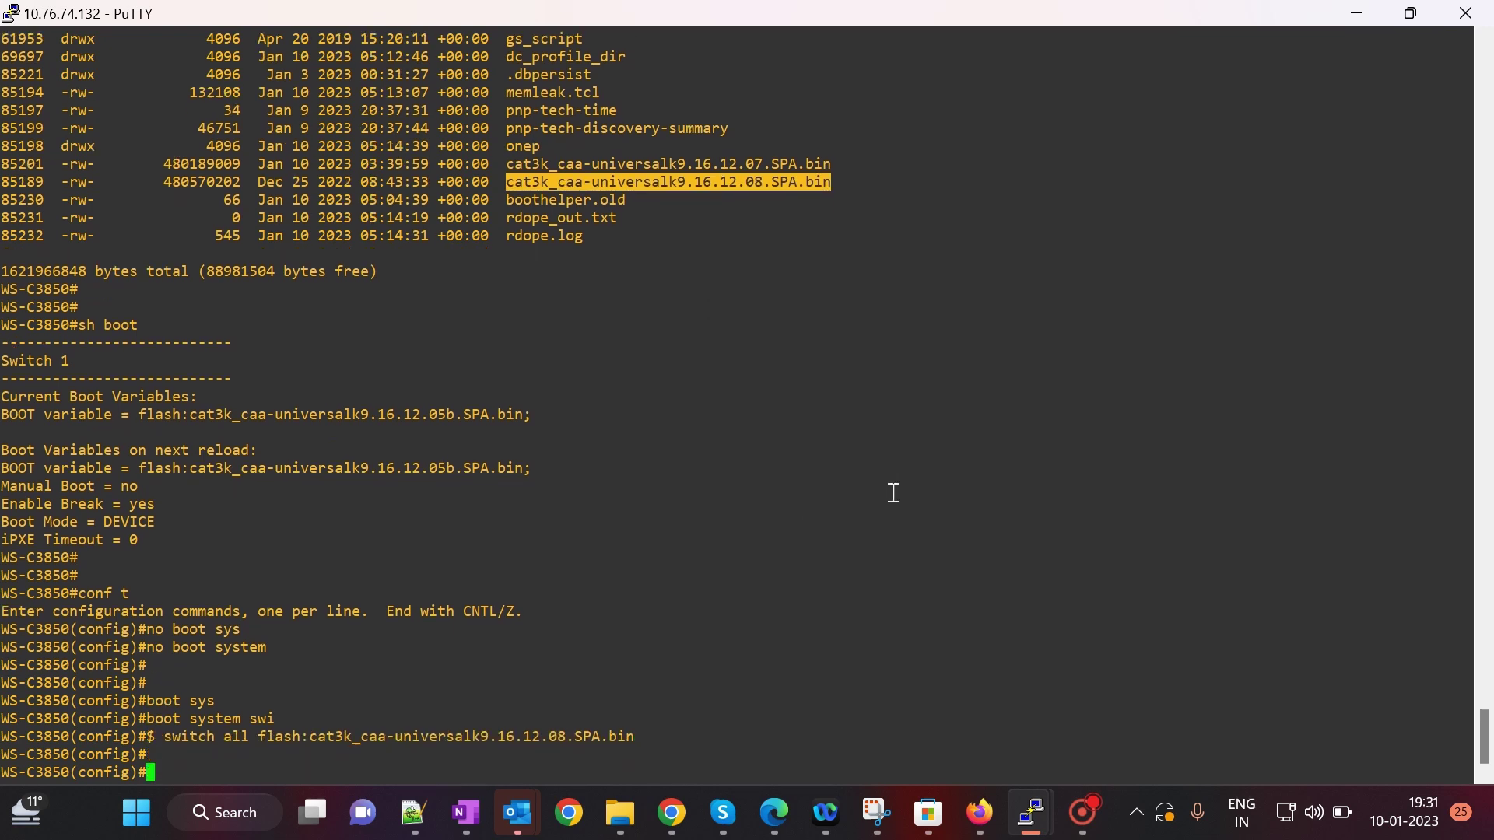
pyautogui.moveTo(164, 738); pyautogui.dragTo(342, 744)
pyautogui.click(368, 744)
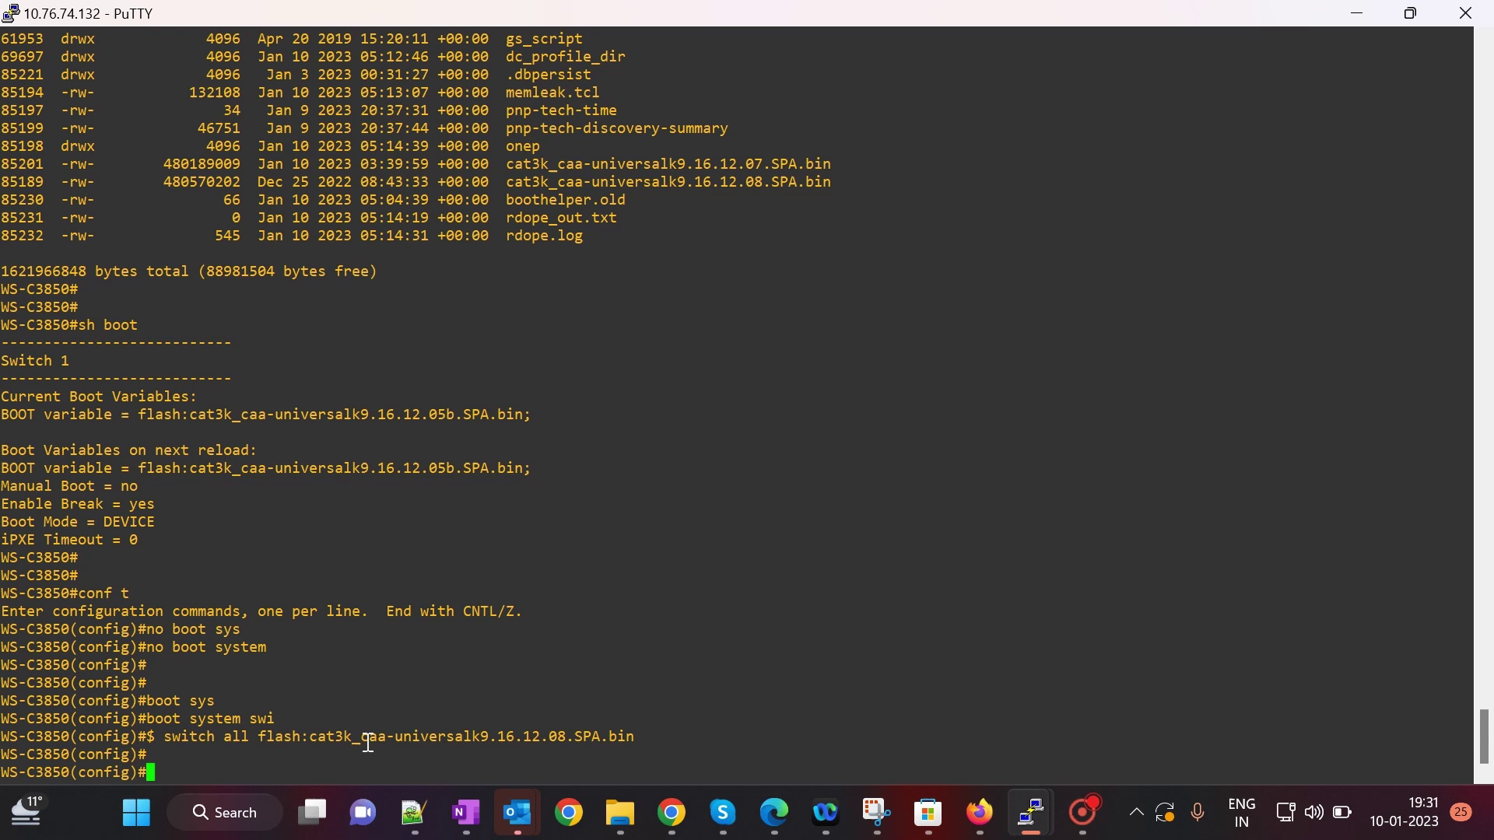
pyautogui.moveTo(363, 739); pyautogui.dragTo(449, 737)
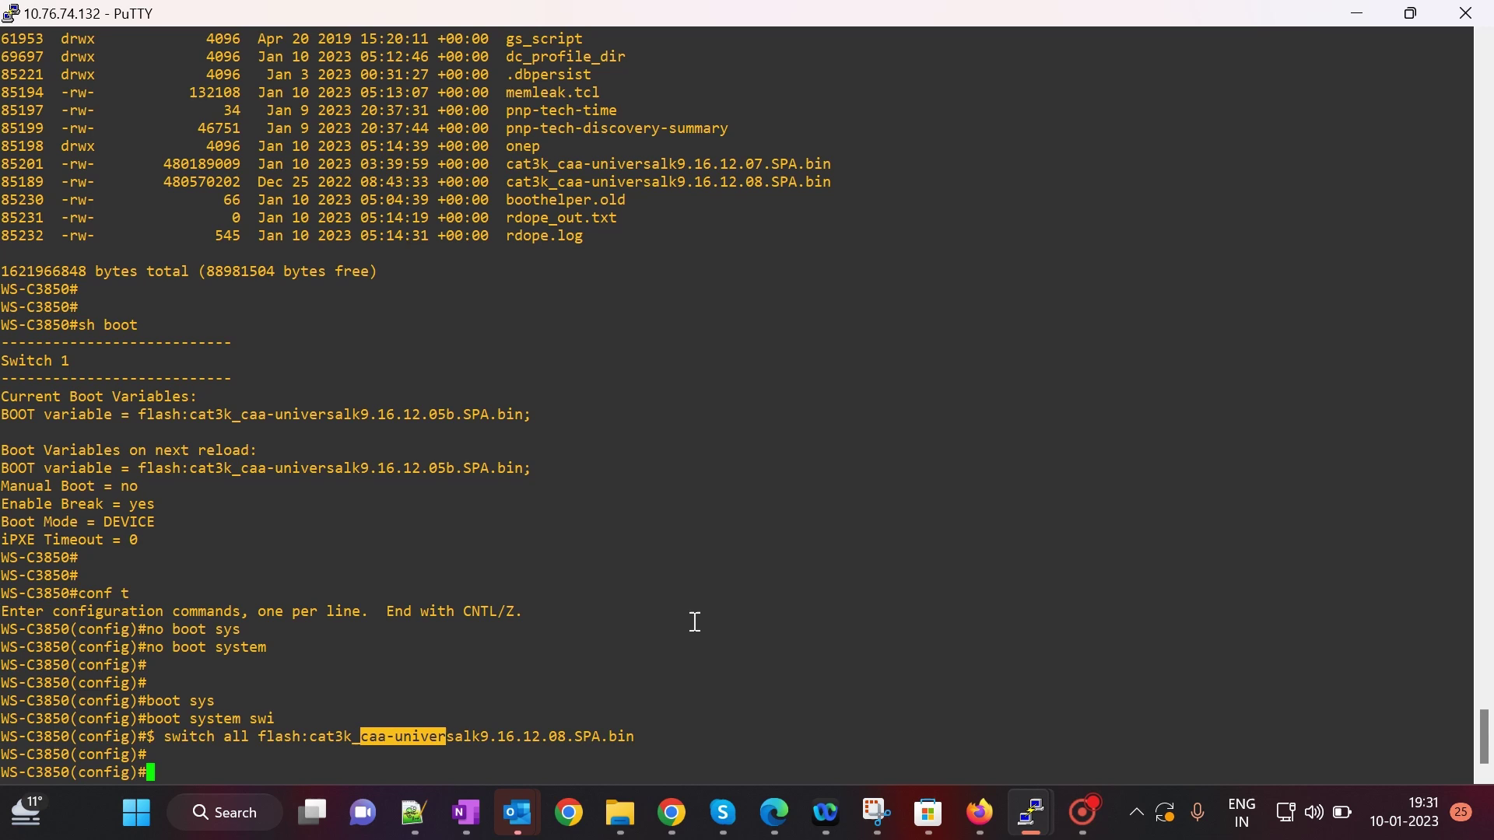
# Exit configuration mode and save the configuration with wr
pyautogui.press('Return')
pyautogui.press('Return')
pyautogui.press('Return')
pyautogui.write('exi')
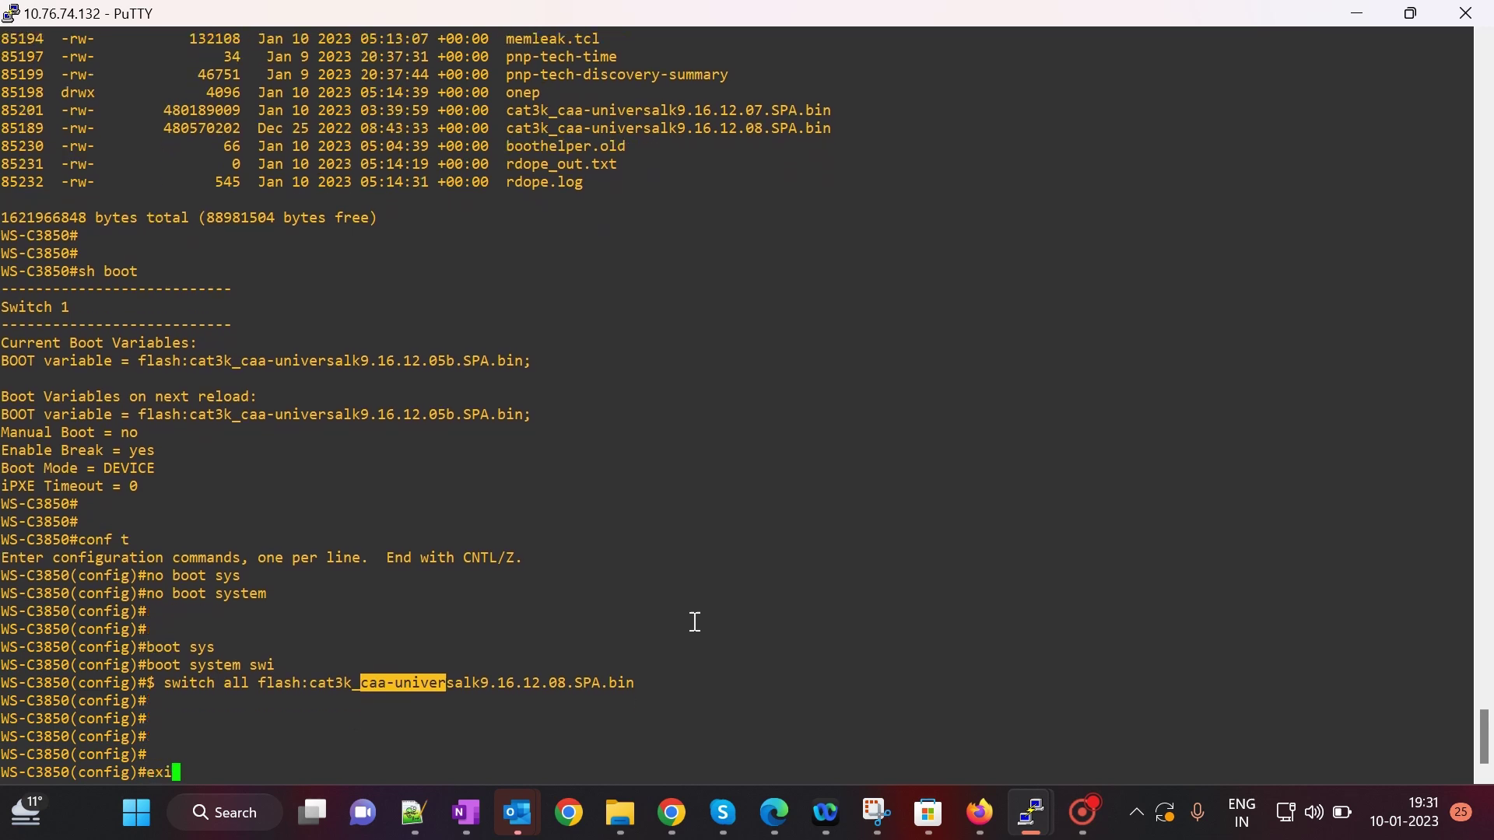
pyautogui.press('Return')
pyautogui.press('Return')
pyautogui.press('Return')
pyautogui.write('s')
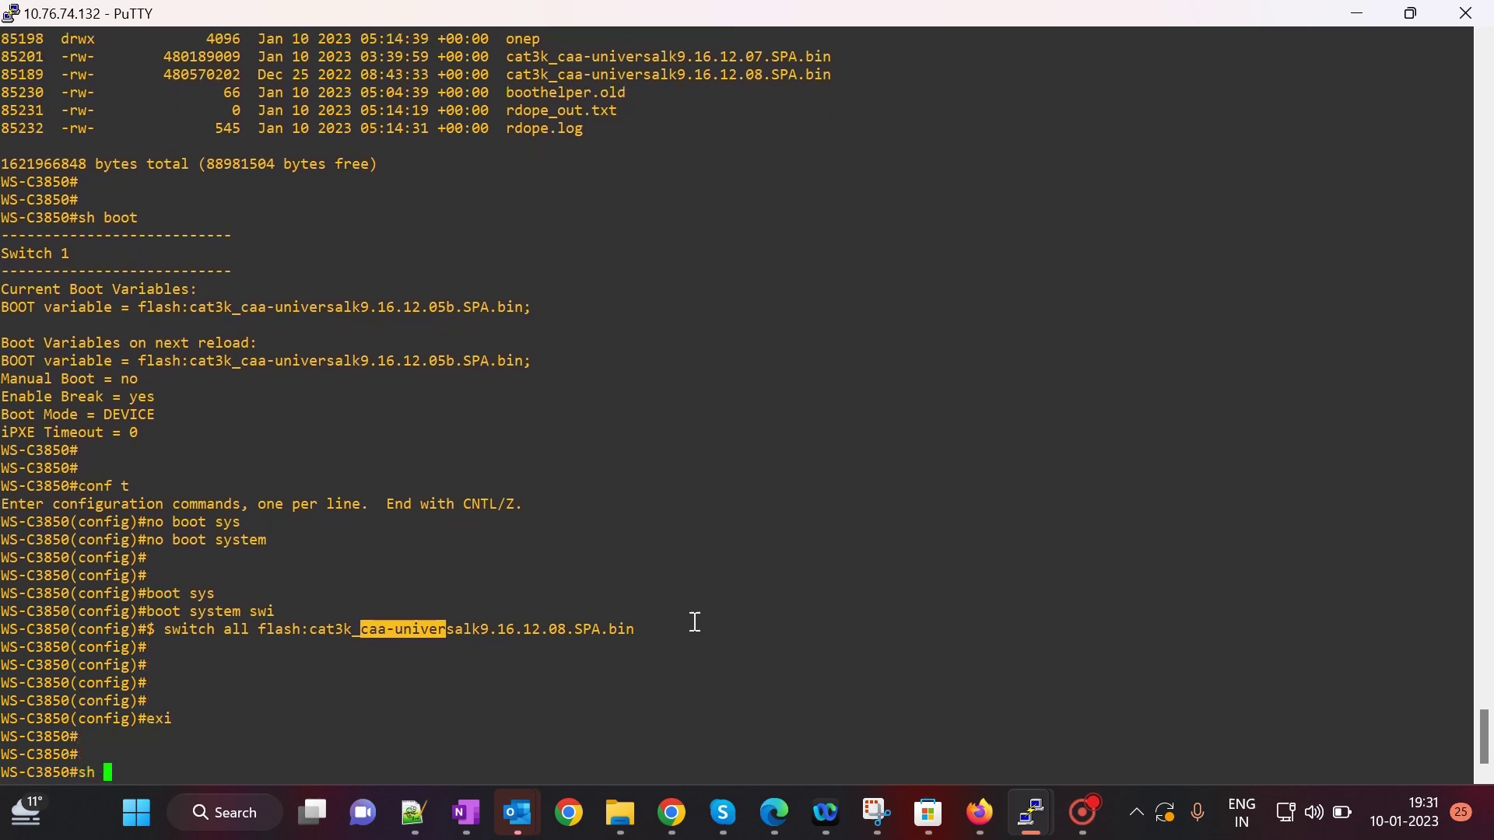
pyautogui.press('BackSpace')
pyautogui.write('wr')
pyautogui.press('Return')
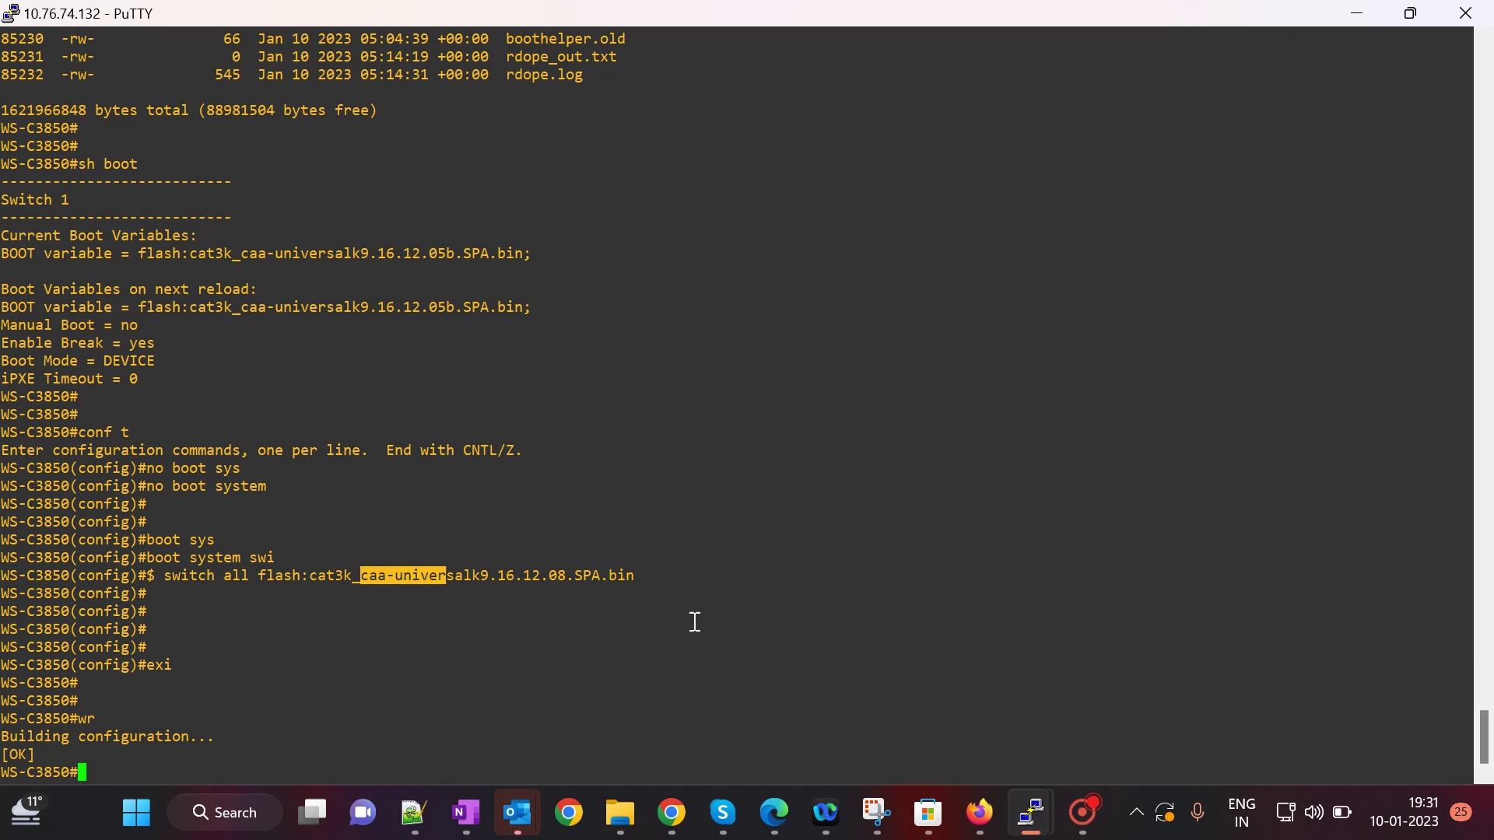
# Run sh boot to confirm the boot variable now points to the 16.12.08 image
pyautogui.press('Return')
pyautogui.press('Return')
pyautogui.press('Return')
pyautogui.write('sh boot')
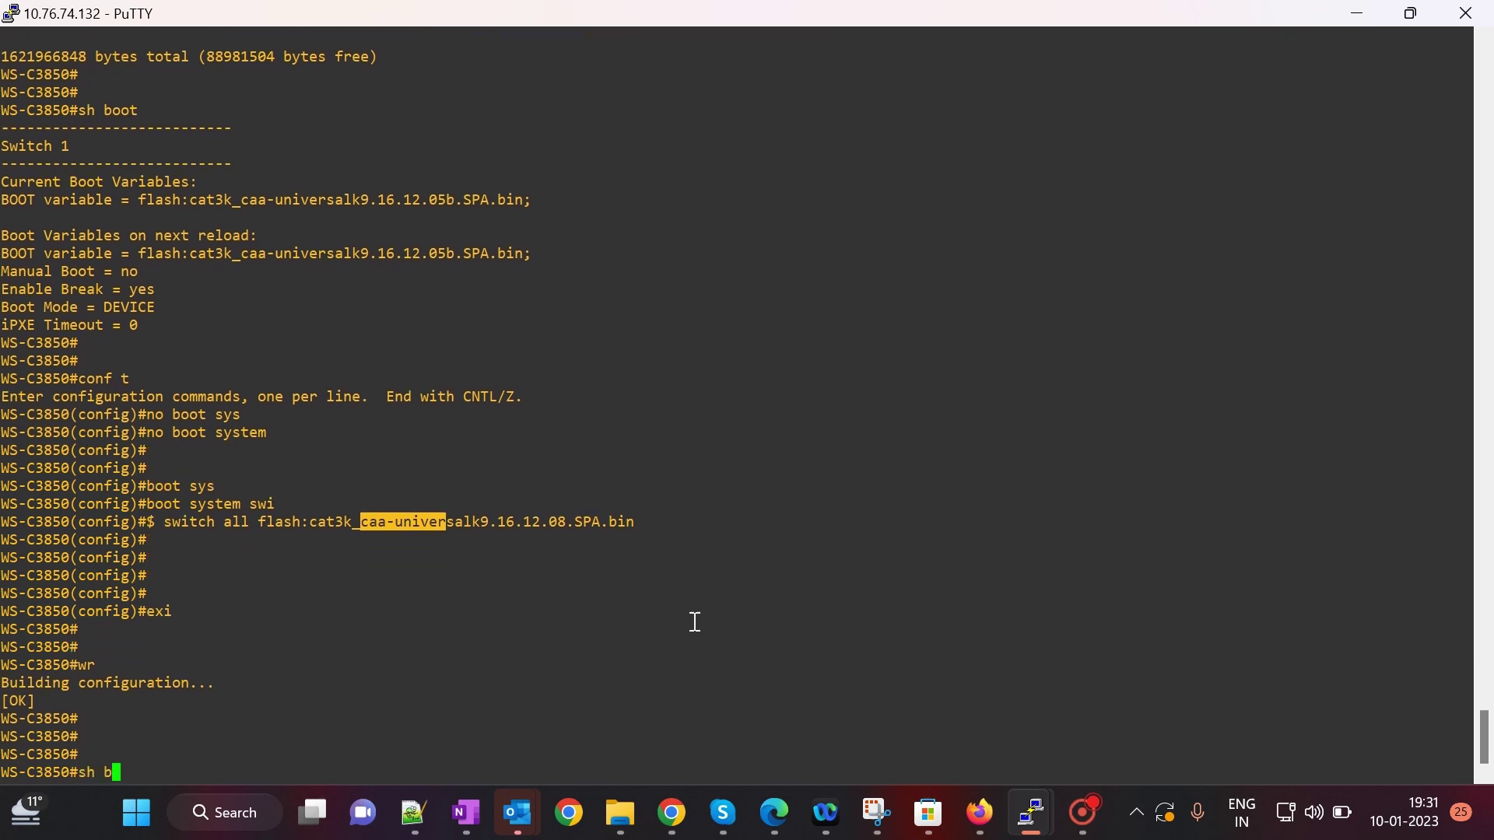
pyautogui.press('Return')
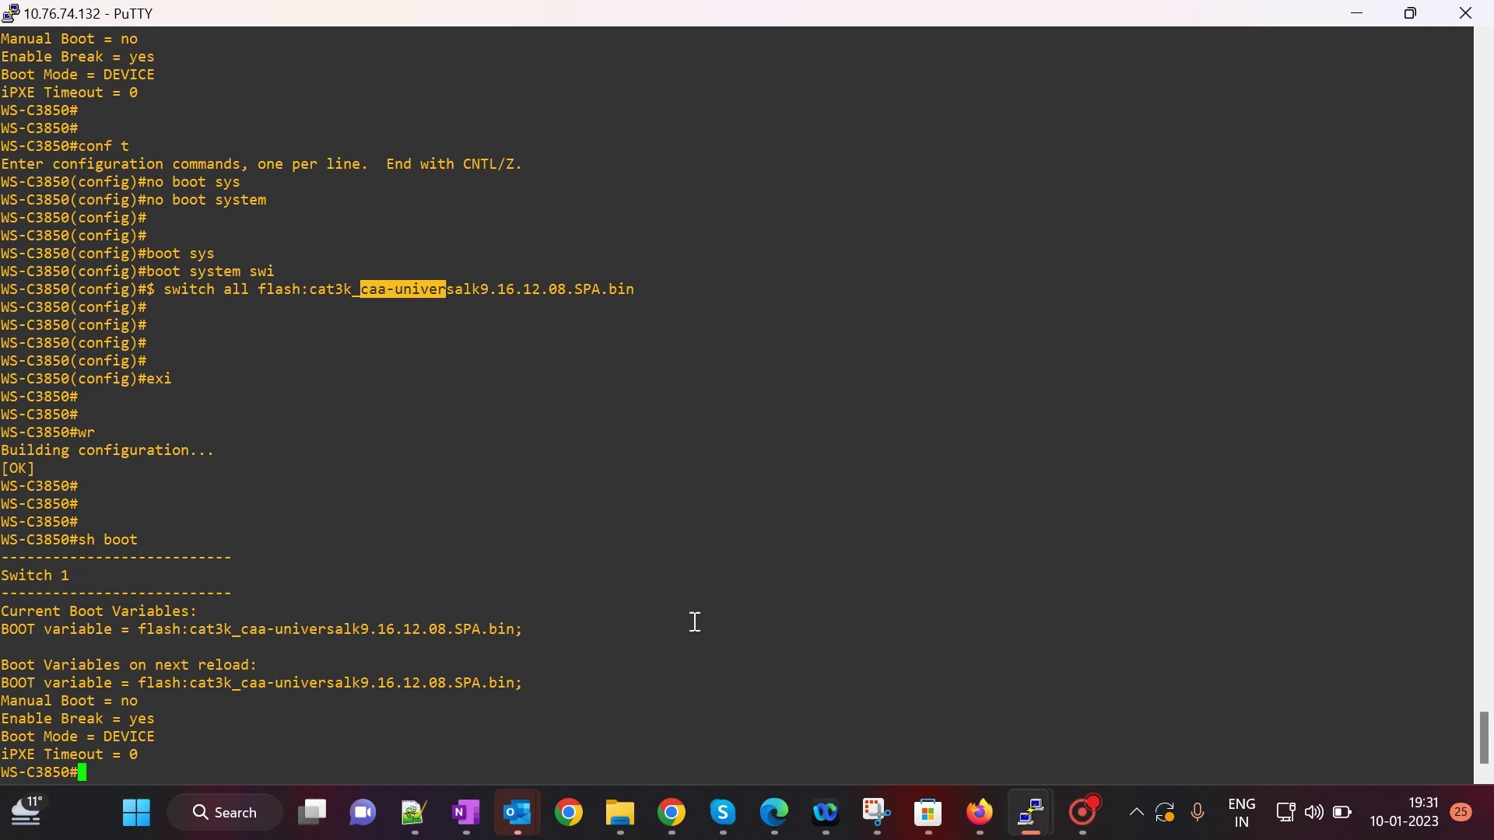
pyautogui.press('Return')
pyautogui.press('Return')
pyautogui.press('Return')
pyautogui.press('Return')
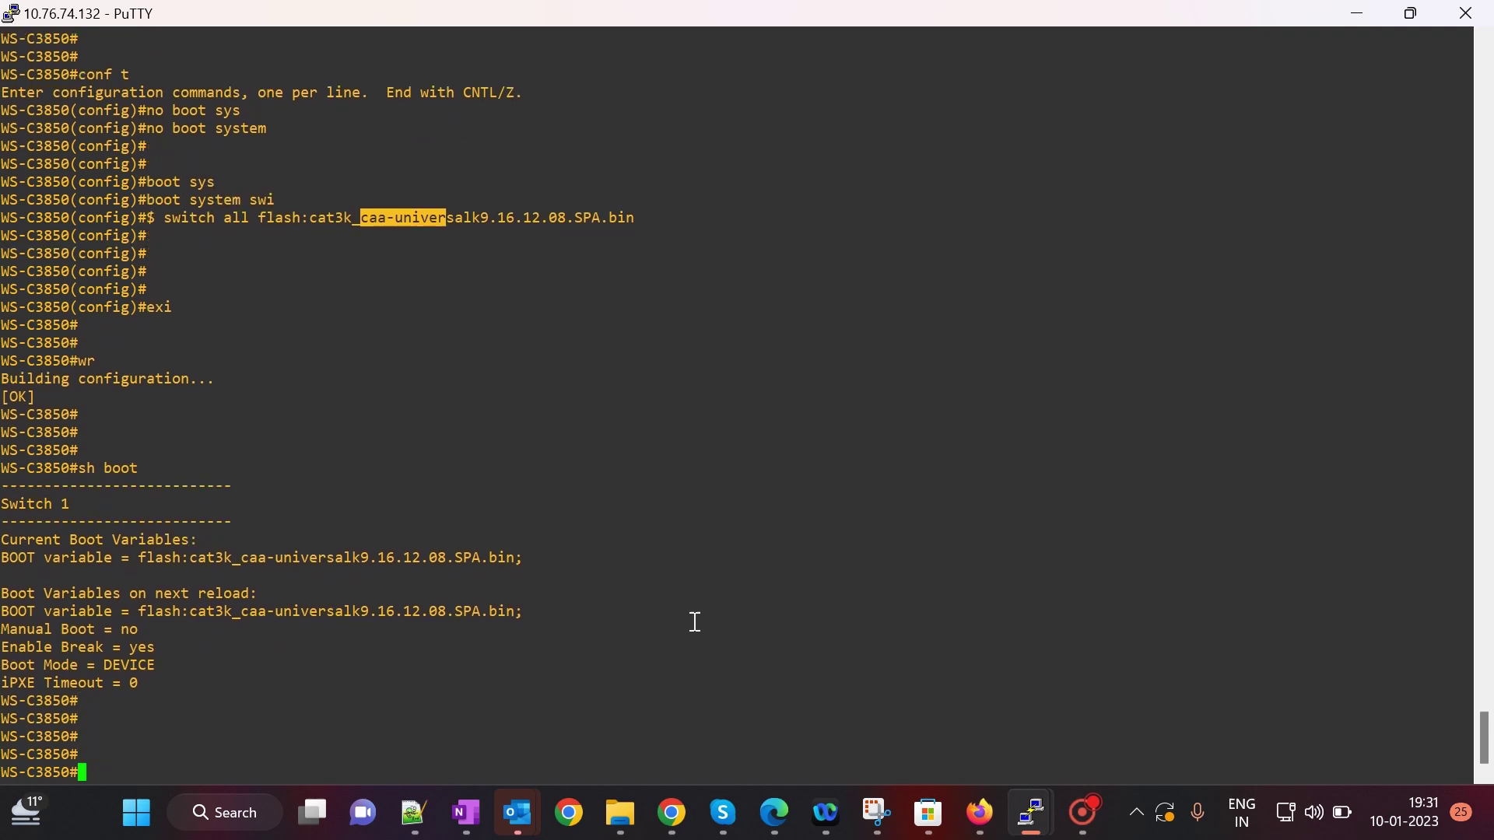
pyautogui.write('rel')
# Issue reload and confirm restarting the whole stack into the 16.12.08 image
pyautogui.press('Tab')
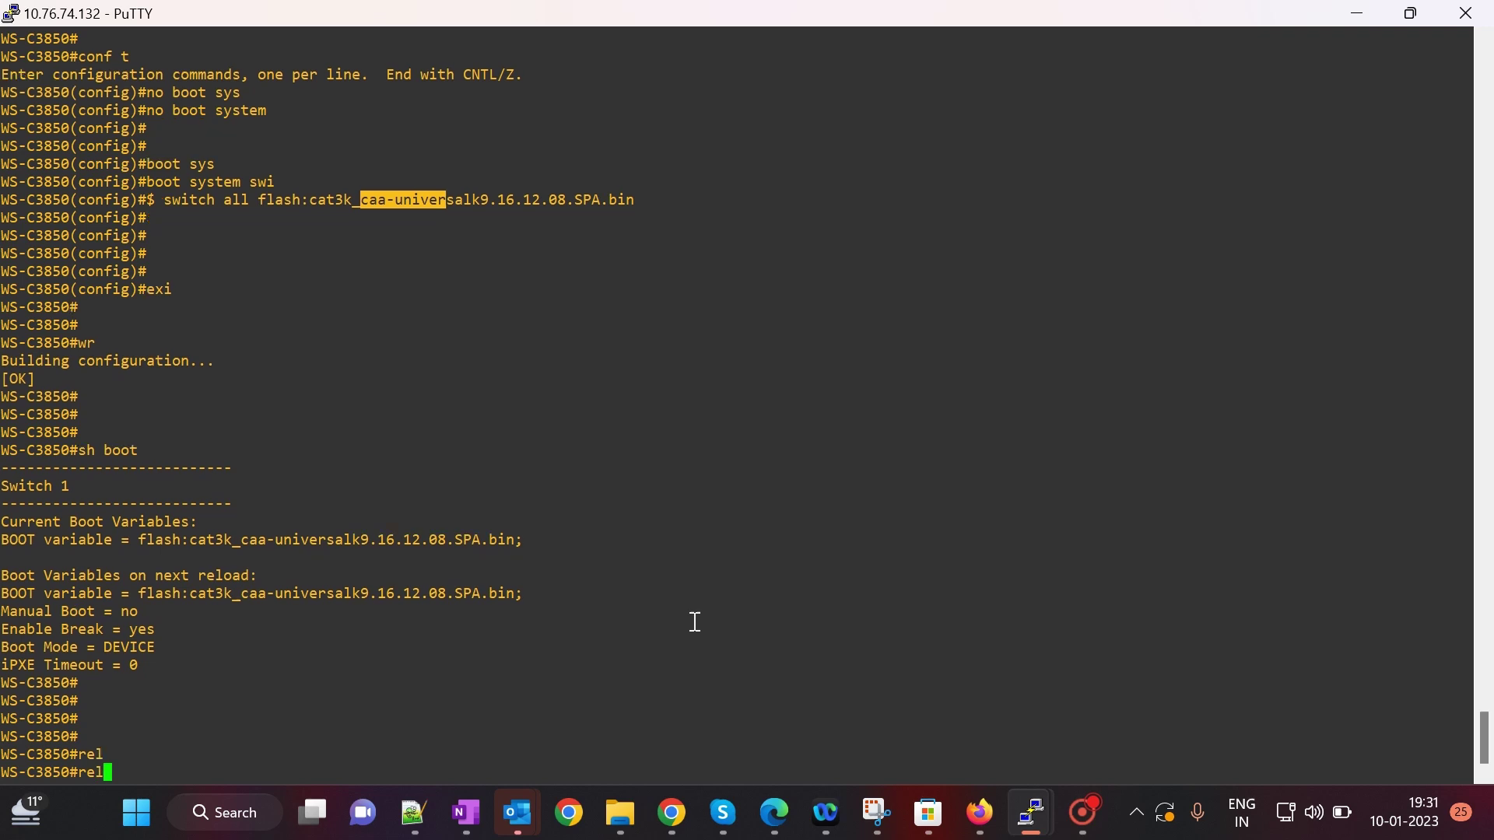
pyautogui.write('oa')
pyautogui.press('Tab')
pyautogui.press('Return')
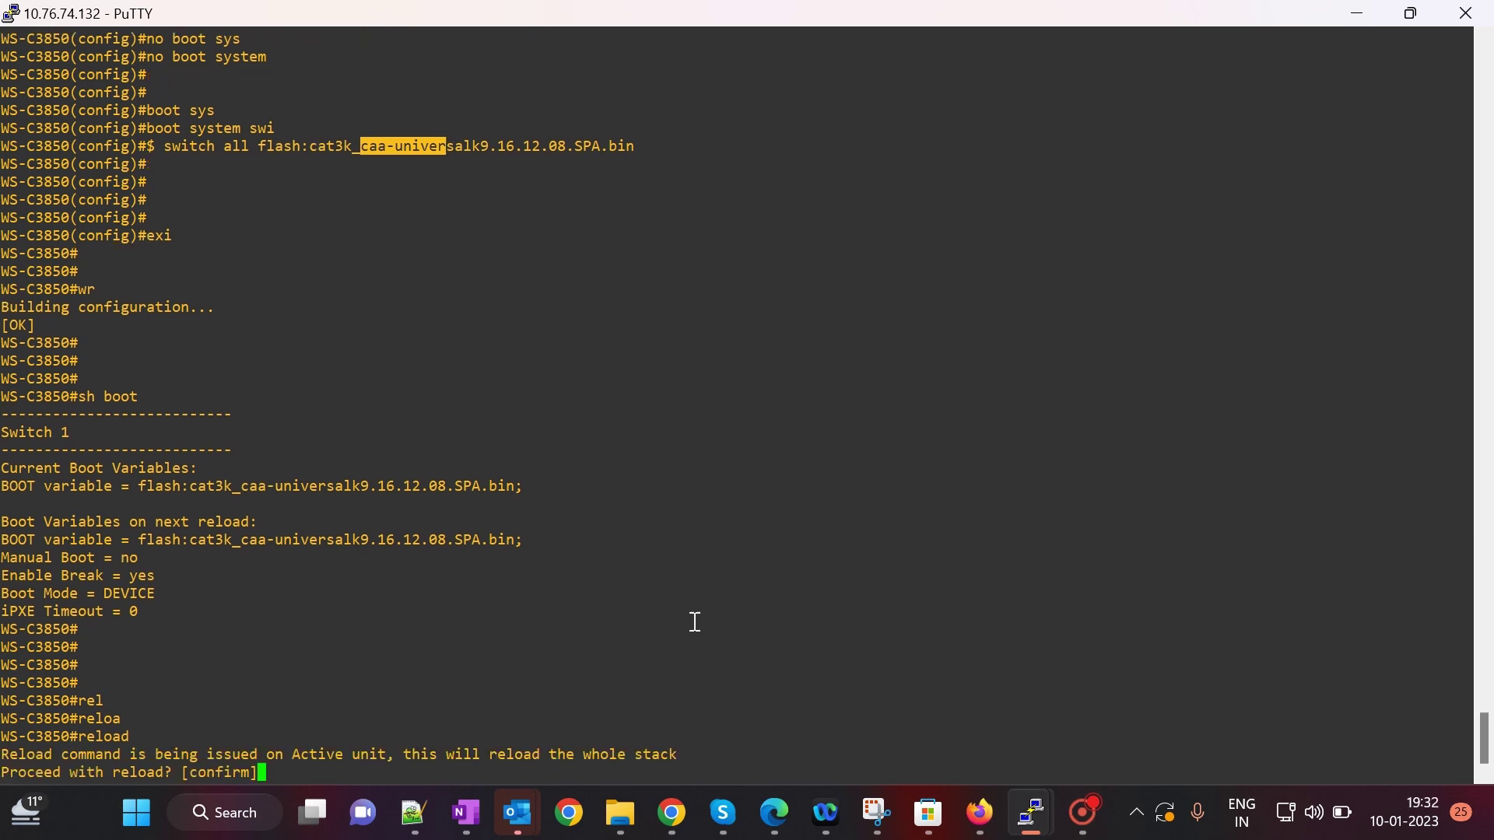
pyautogui.press('Return')
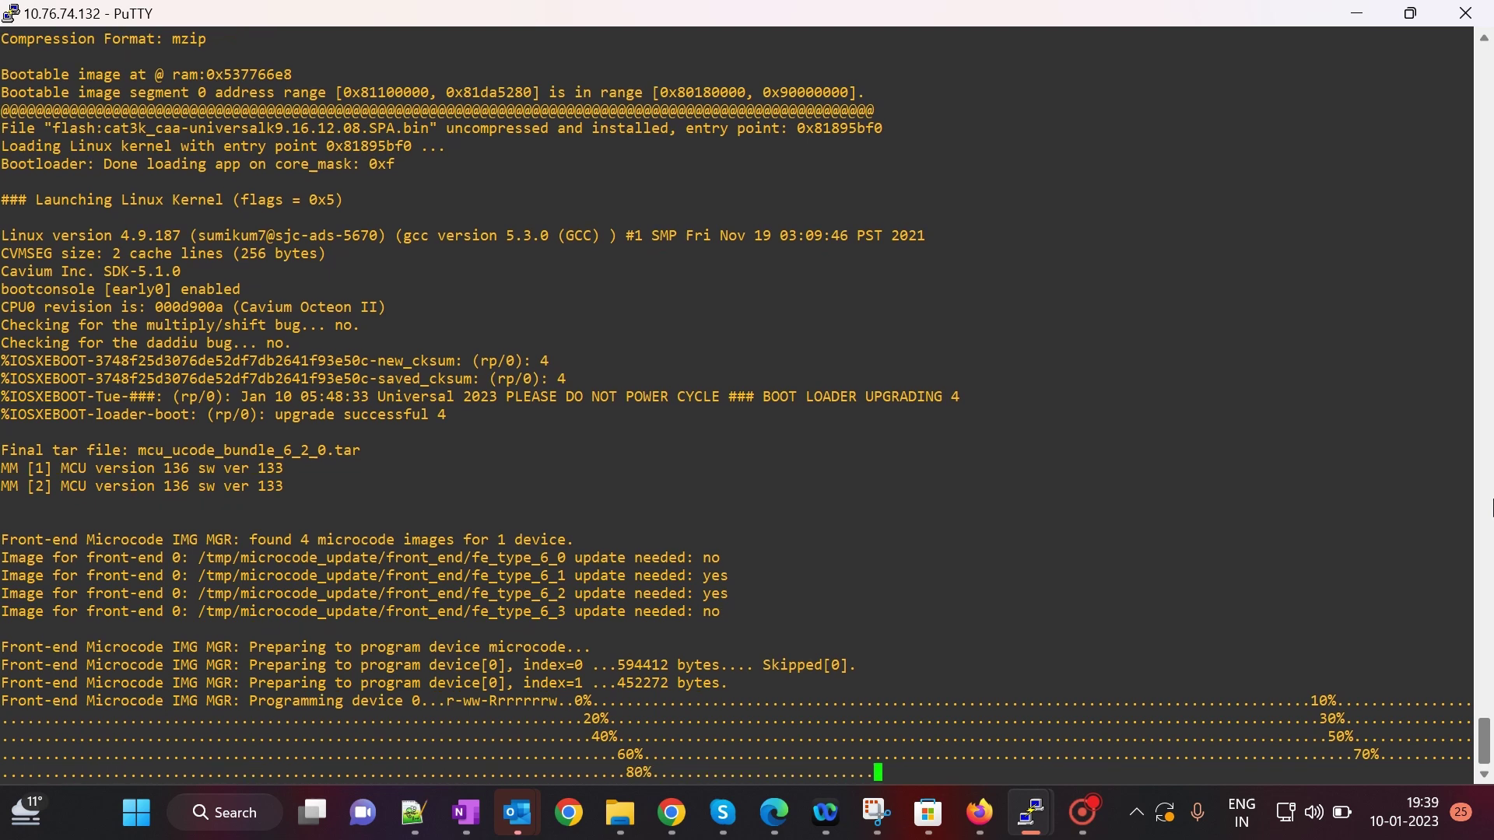
# Wait for the reboot to finish and highlight the 'Version 16.12.8' line in the boot output
pyautogui.click(1084, 811)
pyautogui.click(1342, 33)
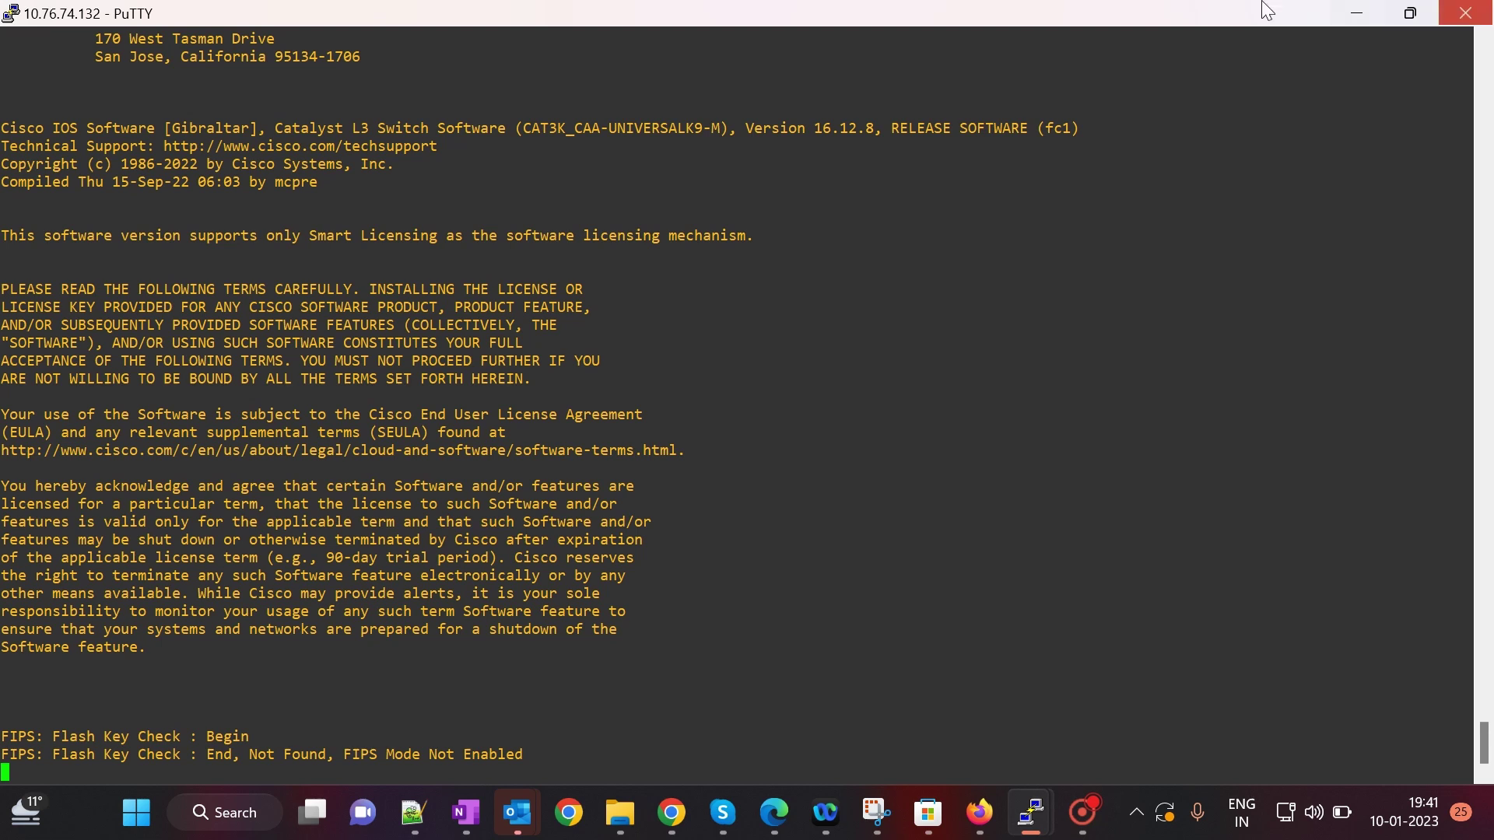
pyautogui.moveTo(769, 129); pyautogui.dragTo(979, 128)
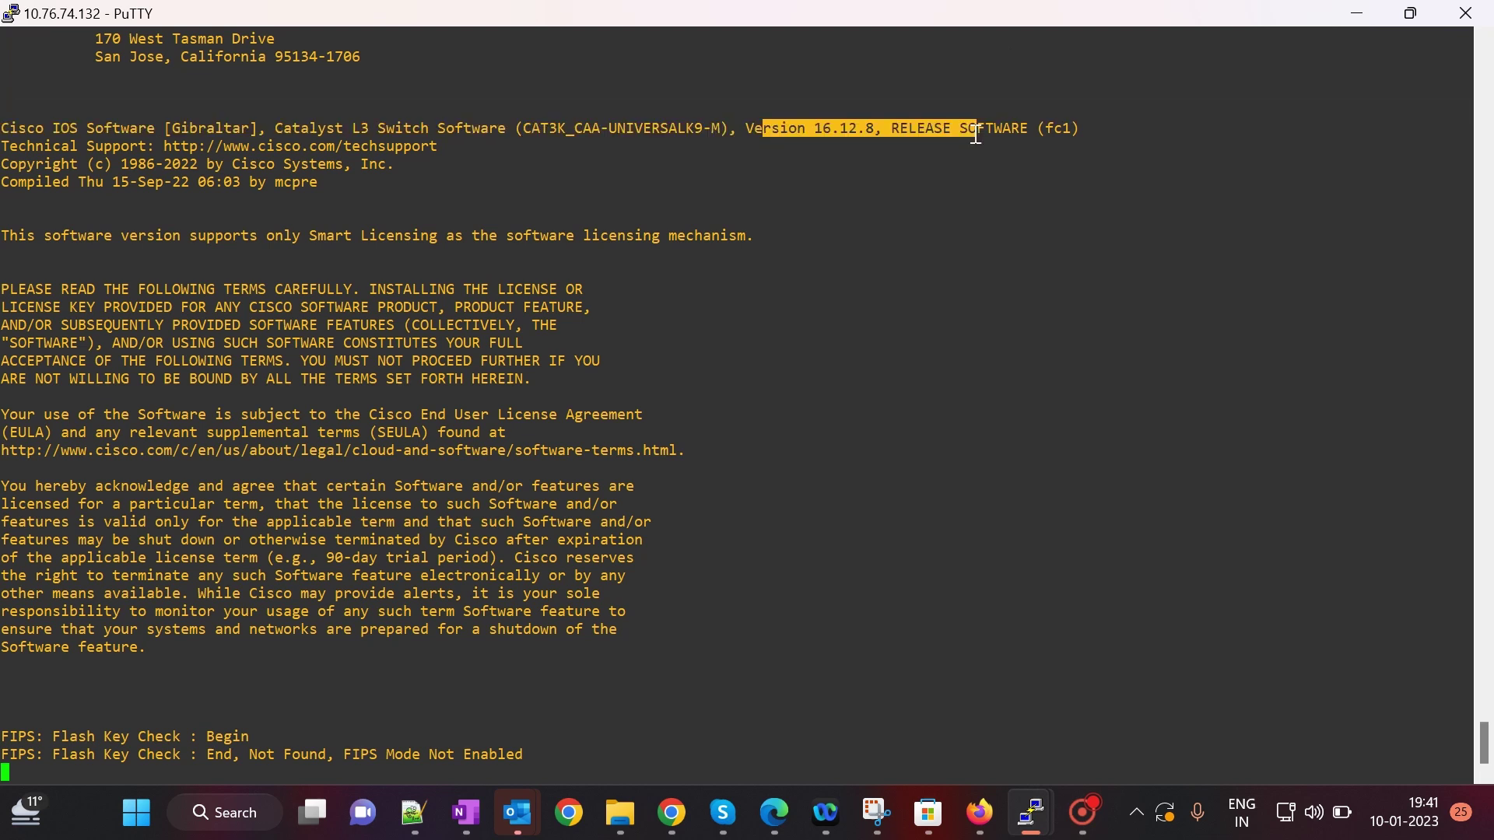
pyautogui.click(645, 137)
pyautogui.scroll(10, 410, 311)
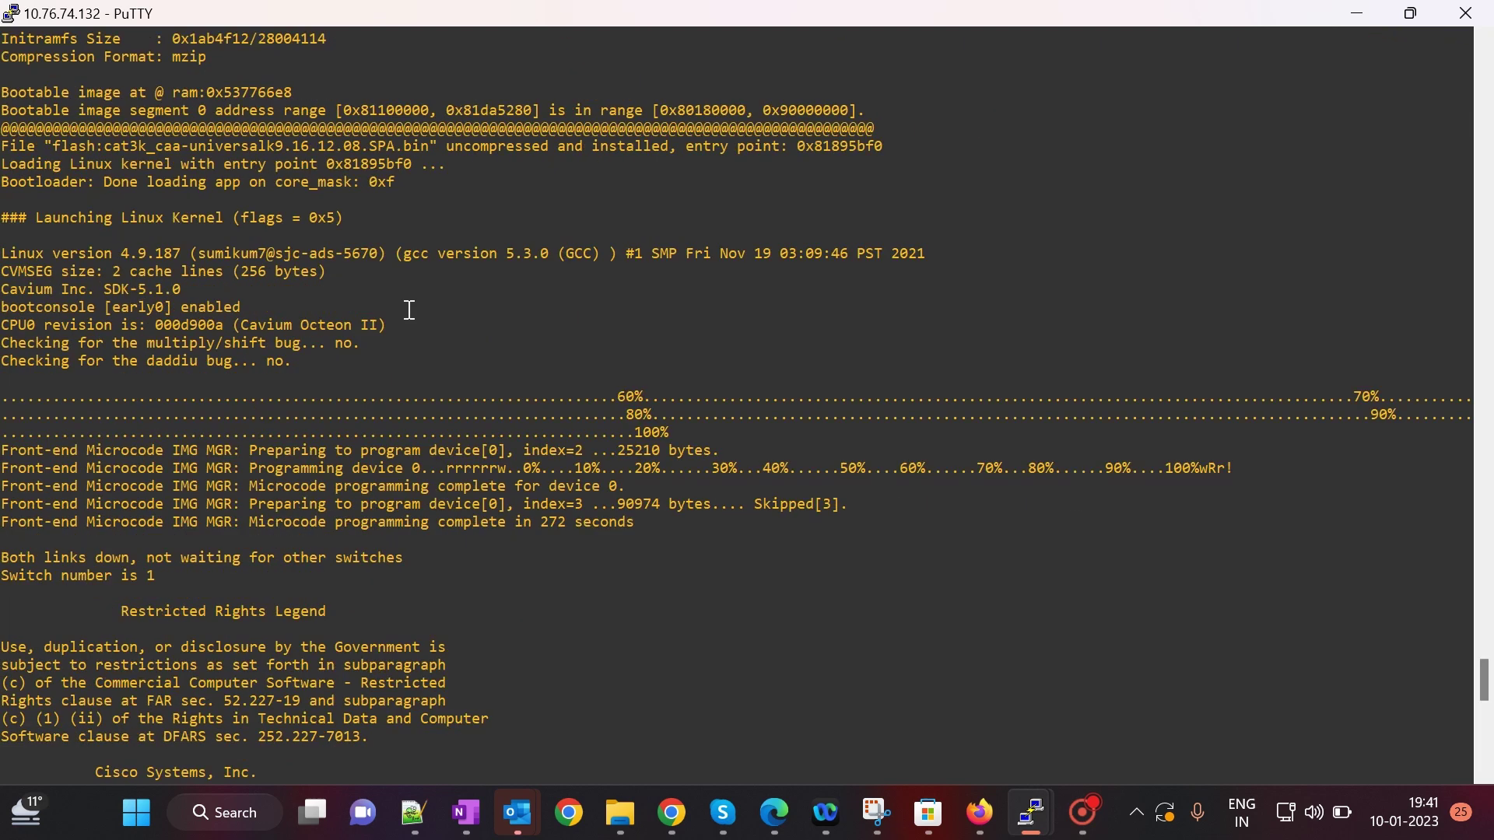
pyautogui.scroll(-10, 410, 310)
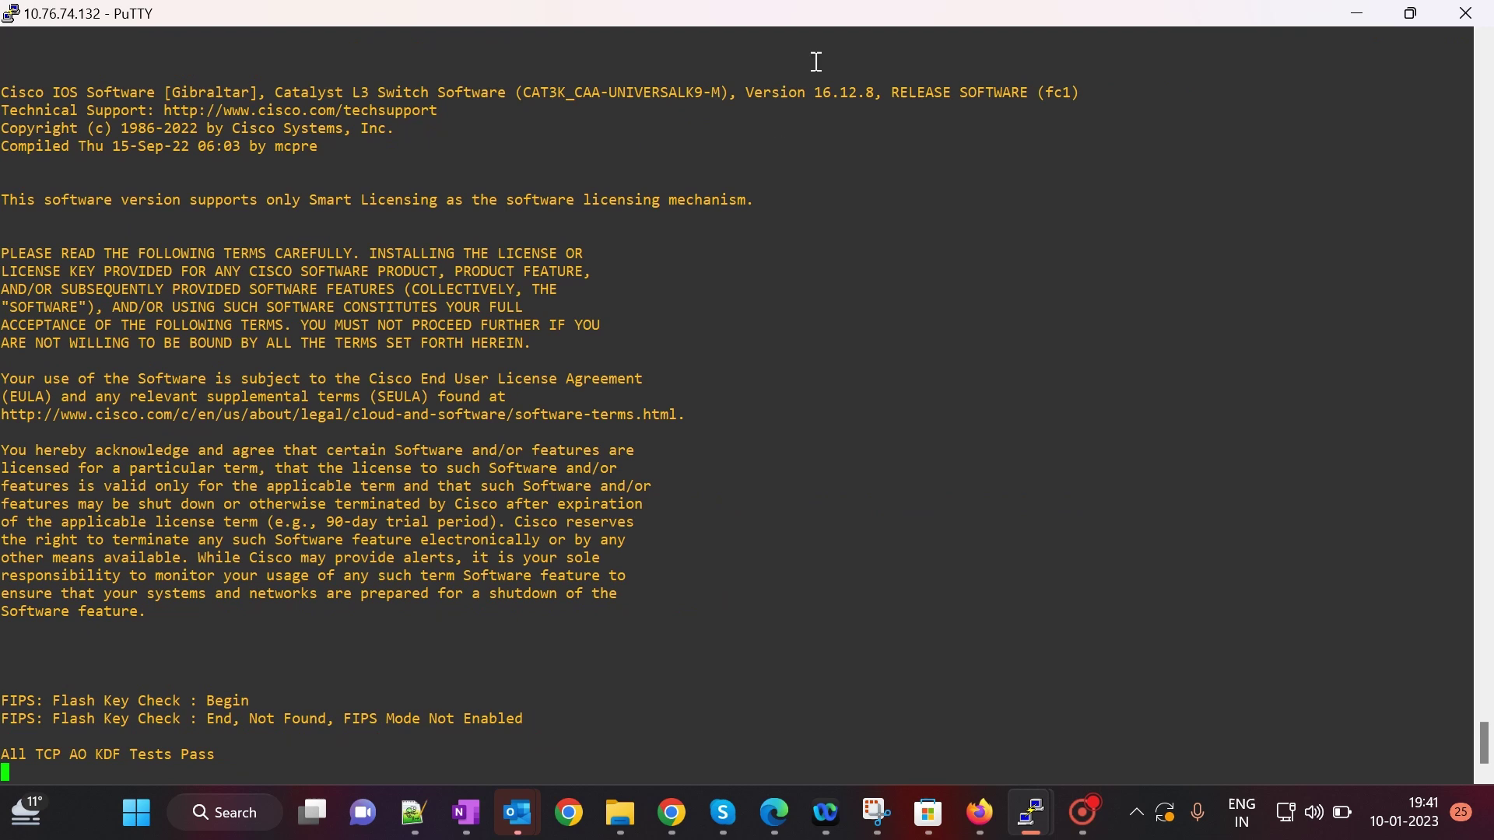
pyautogui.moveTo(798, 93); pyautogui.dragTo(955, 93)
pyautogui.click(794, 228)
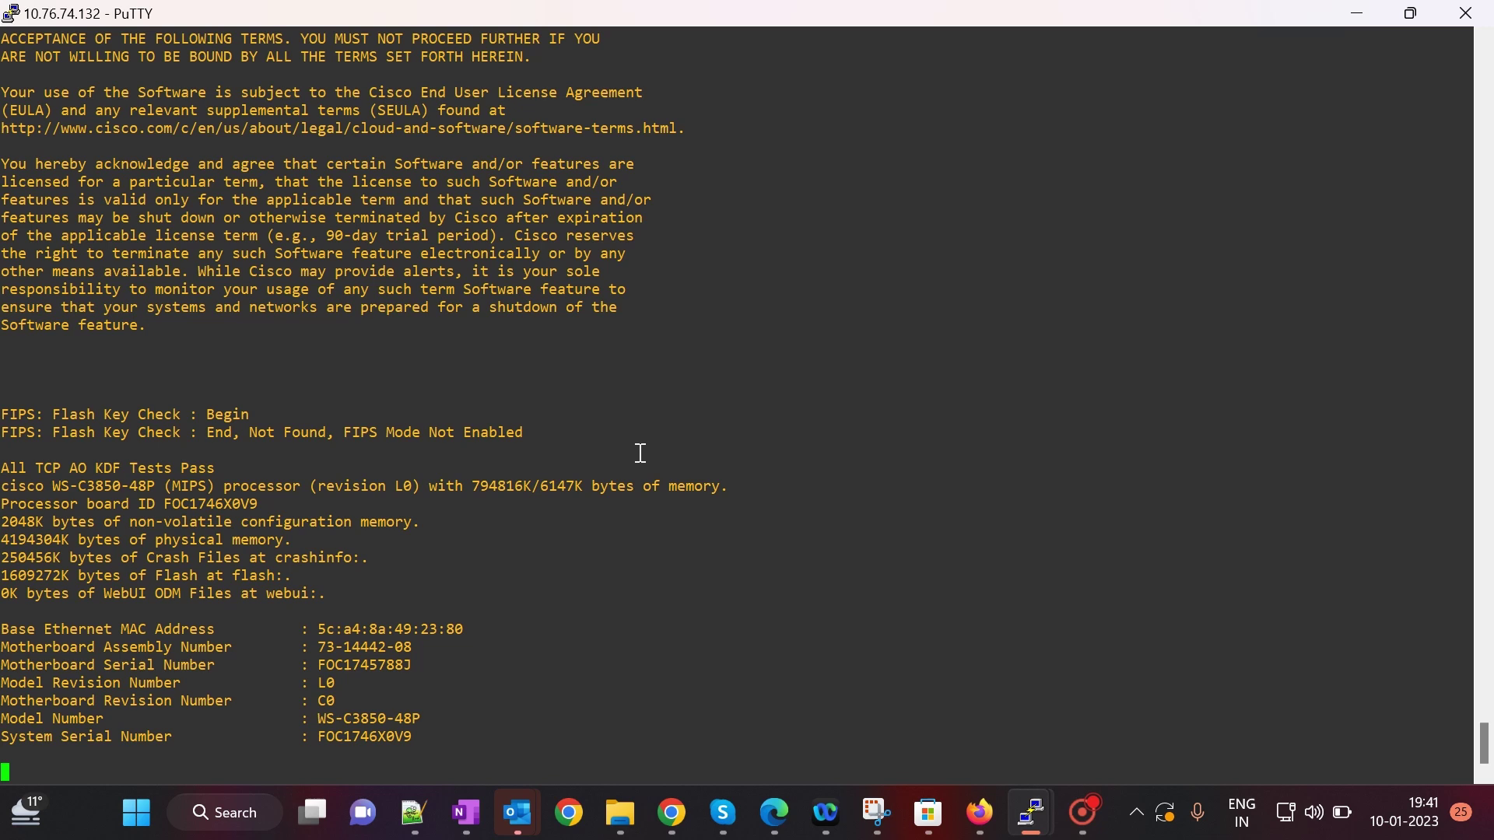
# Enter privileged mode with en and run sh ver, confirming 16.12.08 in BUNDLE mode
pyautogui.press('Return')
pyautogui.press('Return')
pyautogui.press('Return')
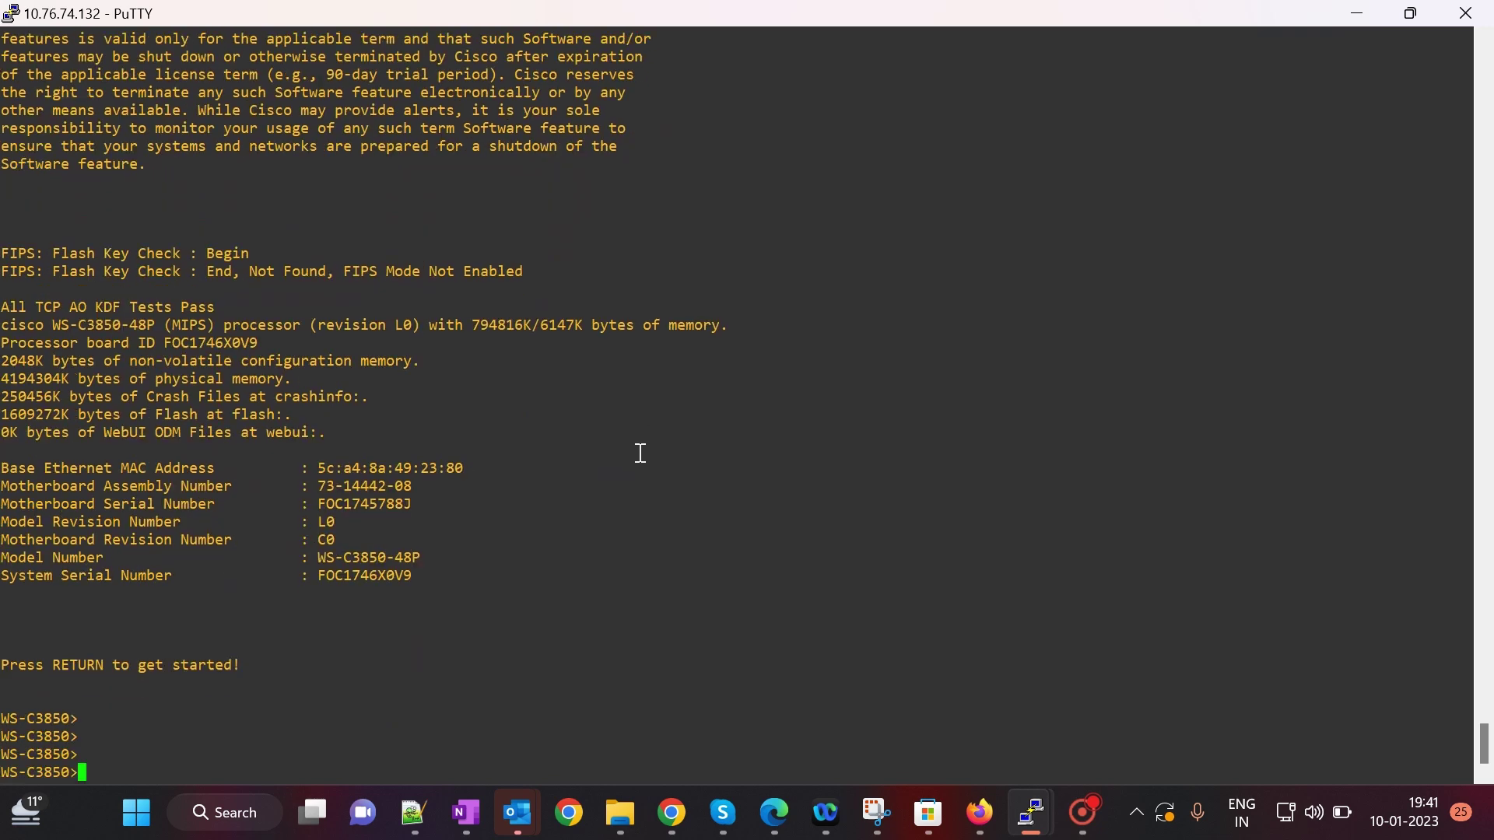
pyautogui.press('Return')
pyautogui.write('en')
pyautogui.press('Return')
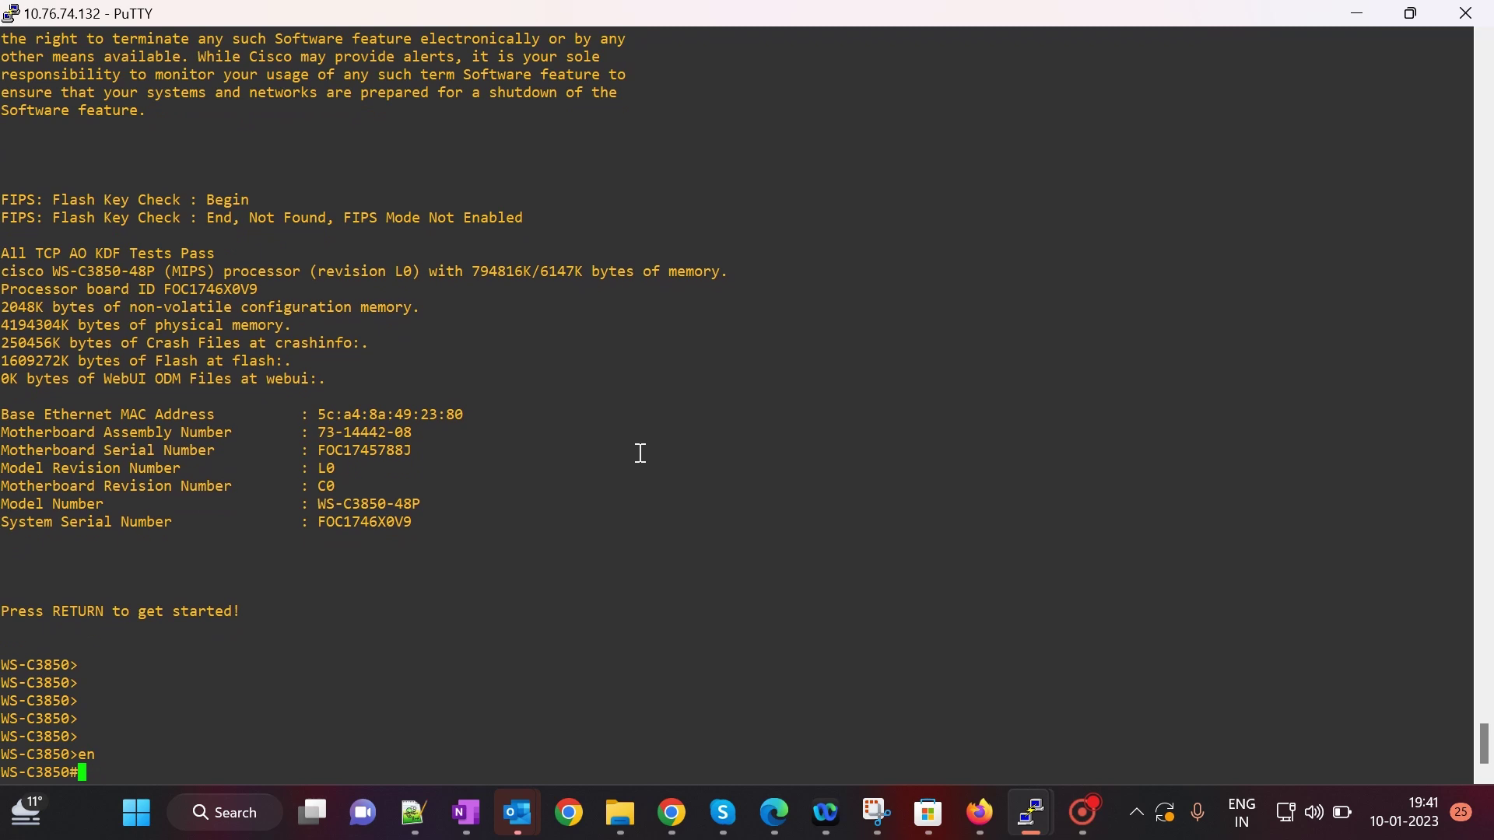
pyautogui.press('Return')
pyautogui.press('Return')
pyautogui.press('Return')
pyautogui.write('sh ver')
pyautogui.press('Return')
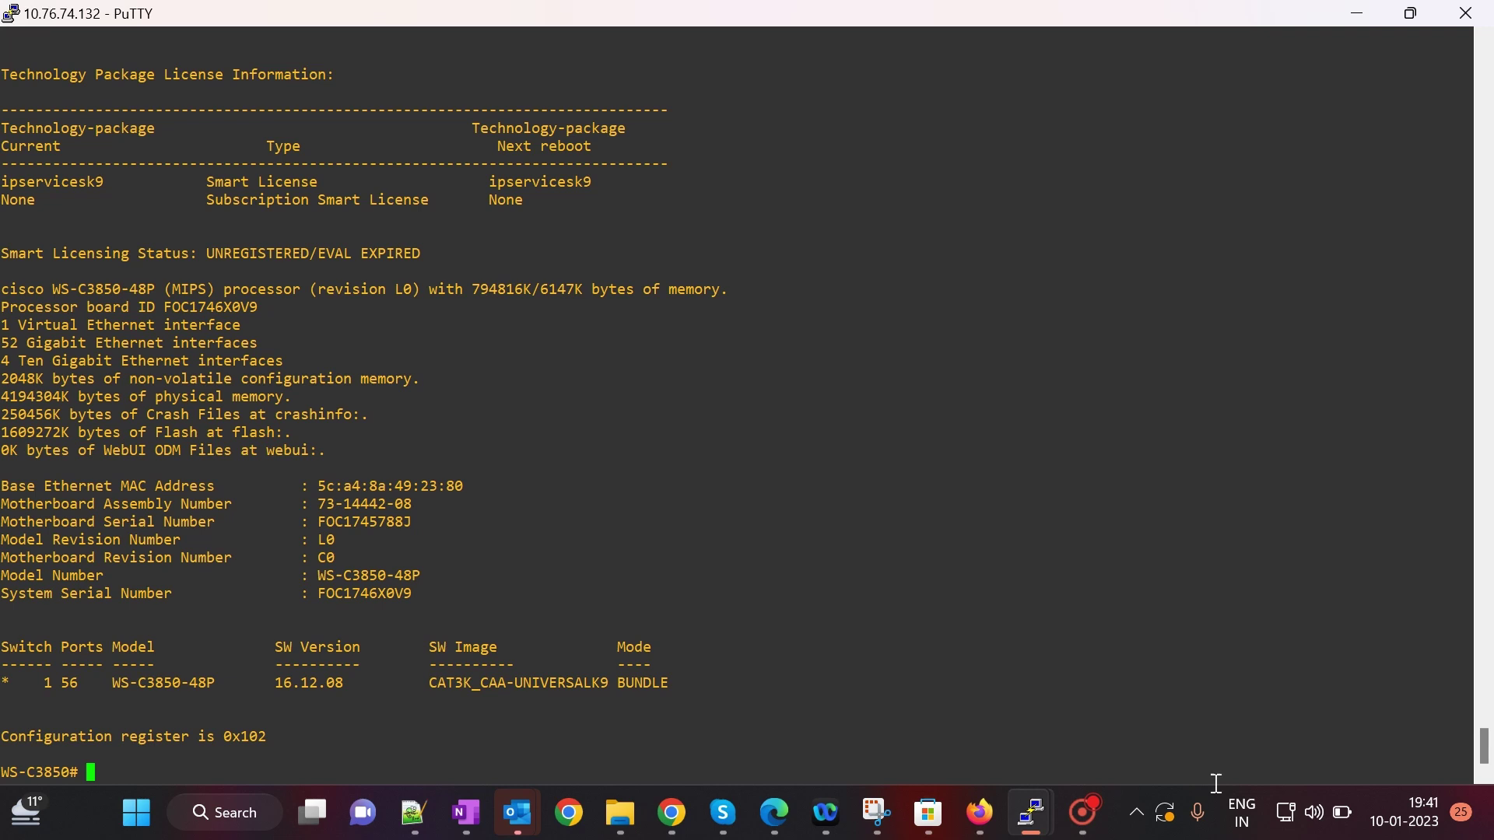
pyautogui.click(1083, 812)
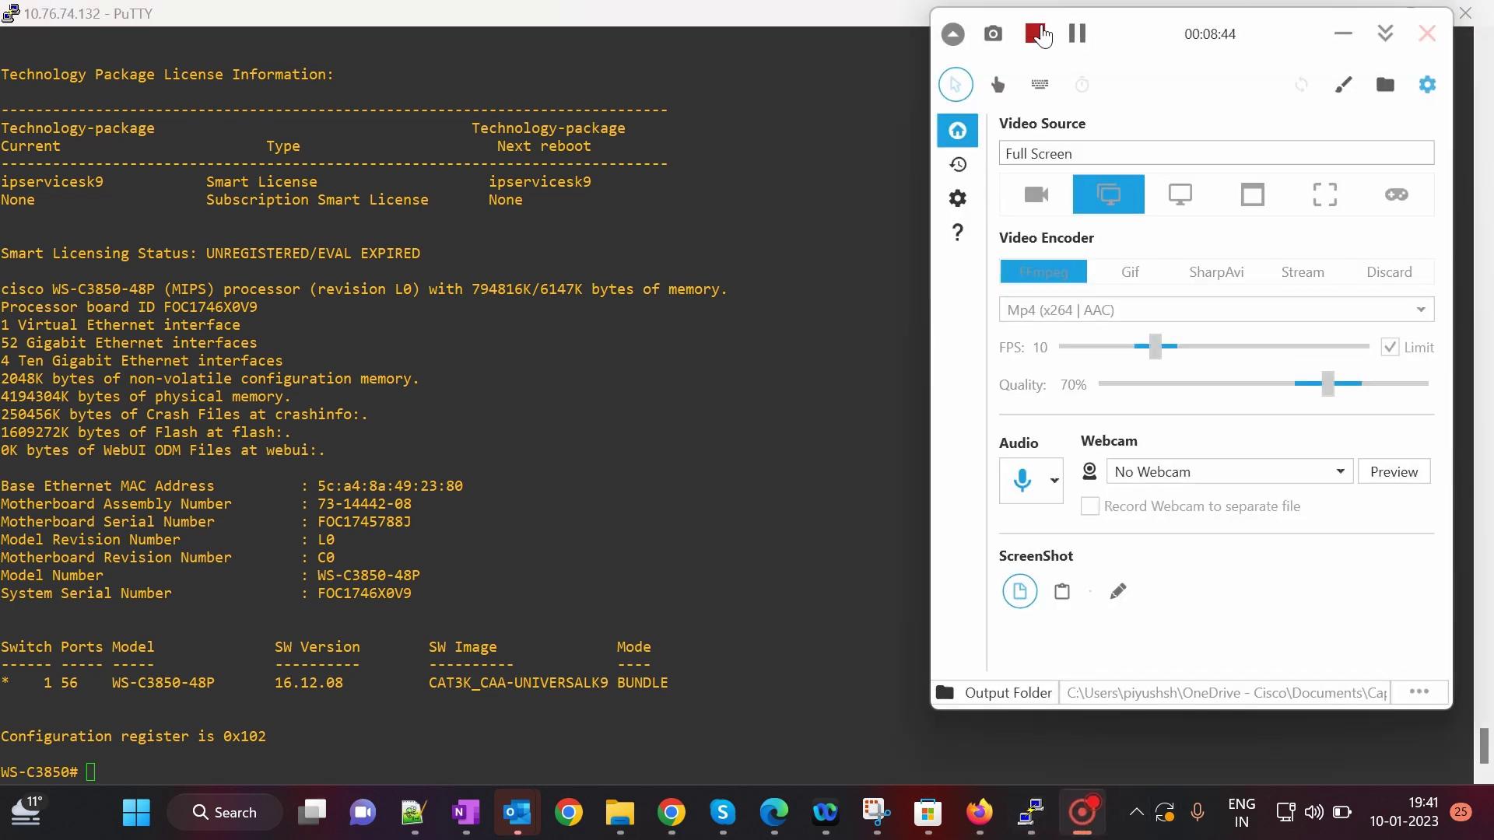